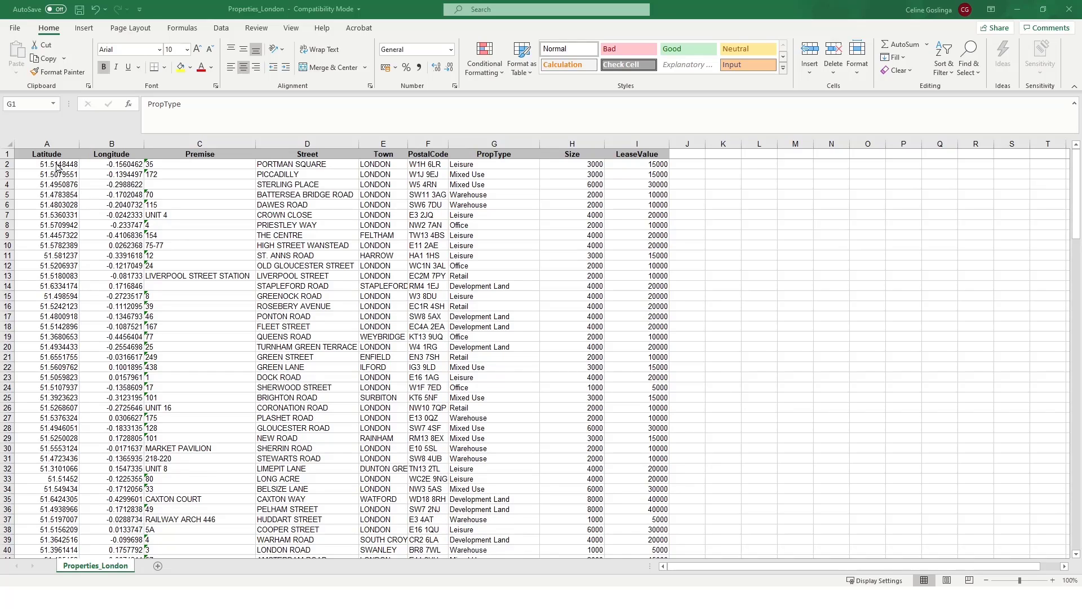
- Examine the coordinate, address, PropType and LeaseValue column headings in the Properties_London workbook
click(94, 155)
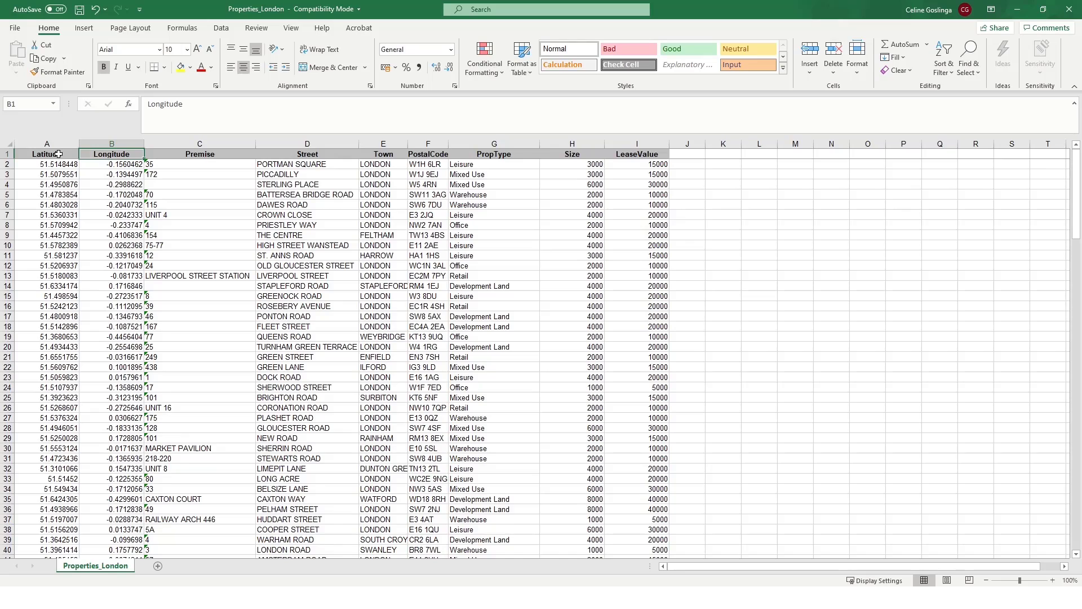
click(190, 155)
drag(190, 155, 439, 152)
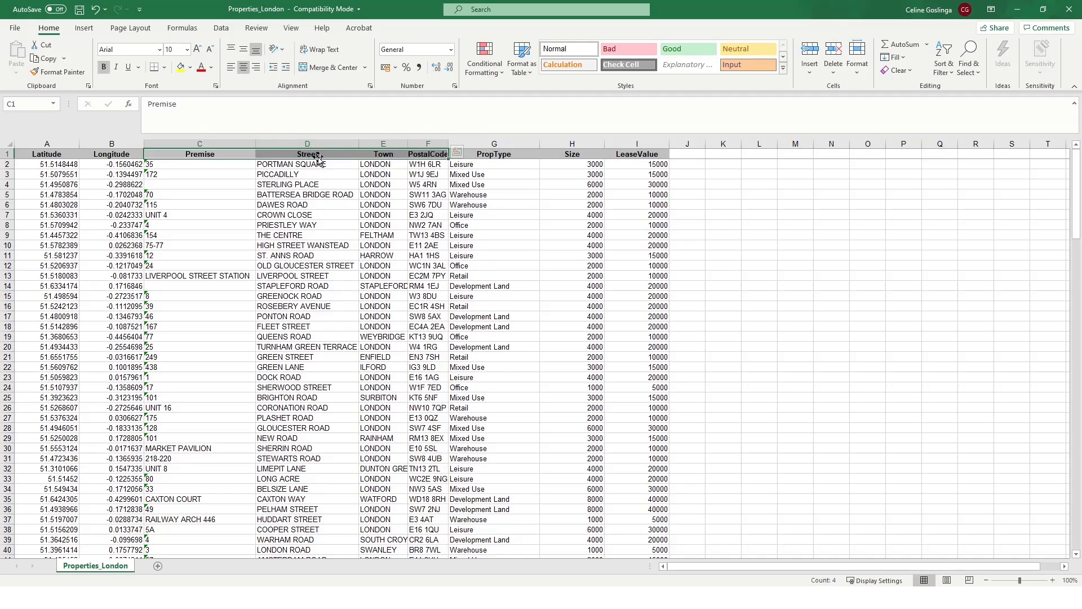
click(494, 157)
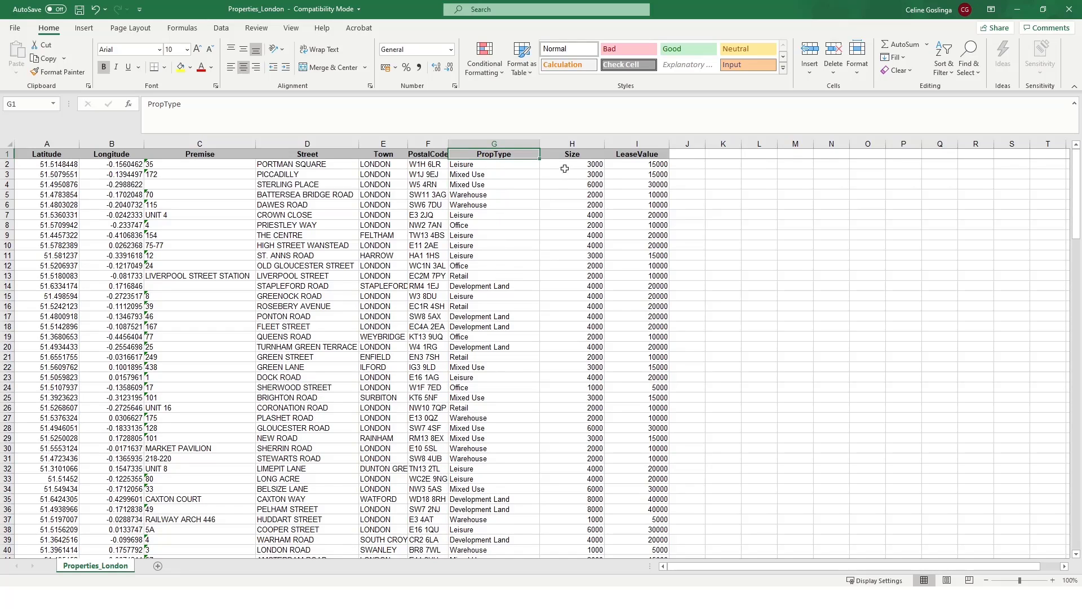
click(638, 154)
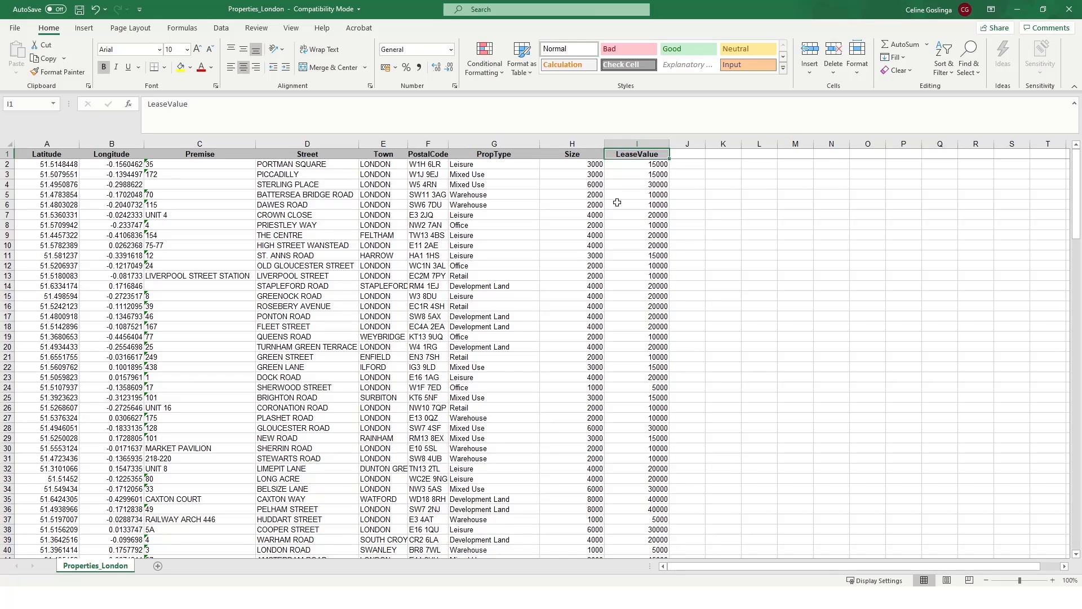
- Check the file formats for saving a copy of Properties_London, keeping CSV UTF-8 (Comma delimited)
click(15, 32)
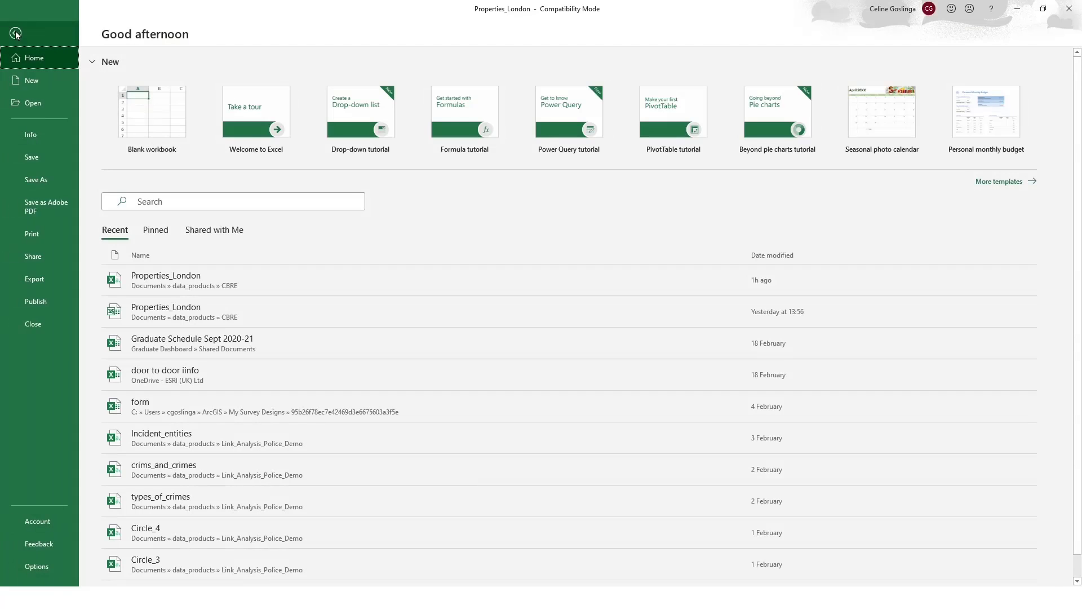
click(36, 178)
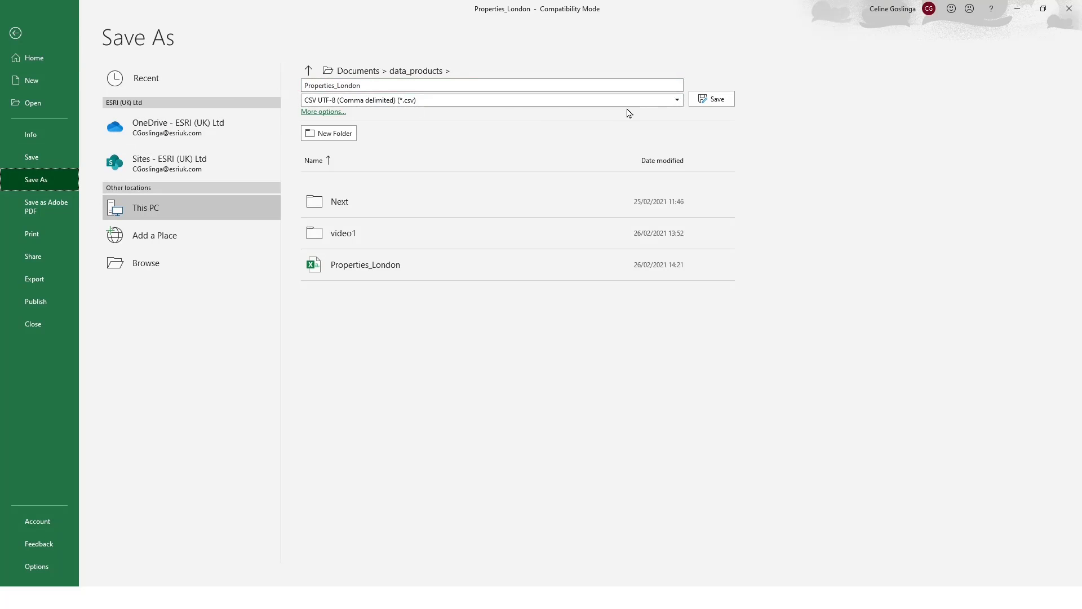
click(670, 102)
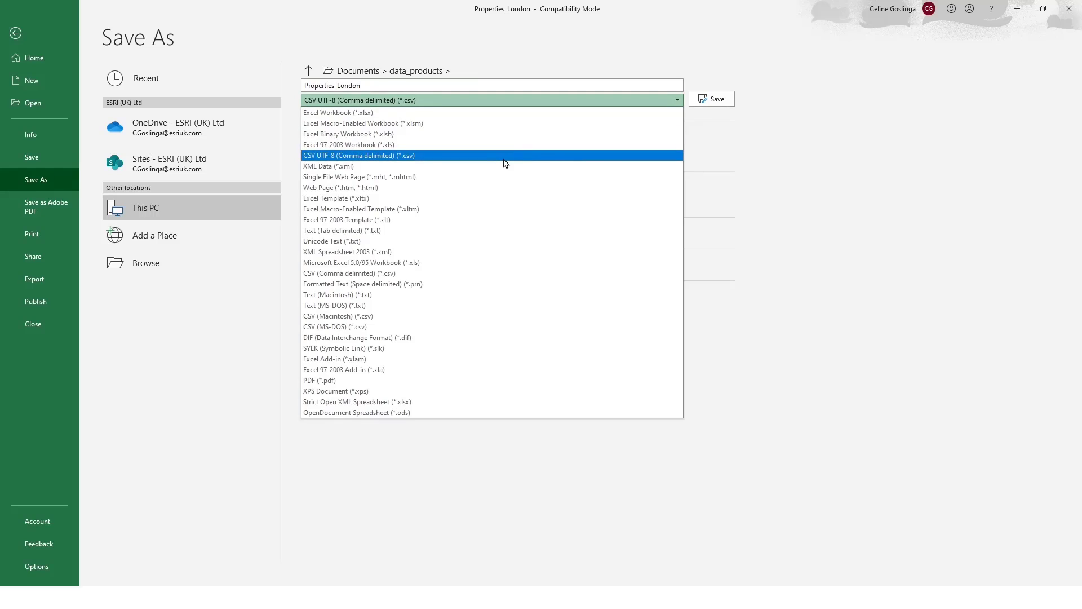
click(741, 147)
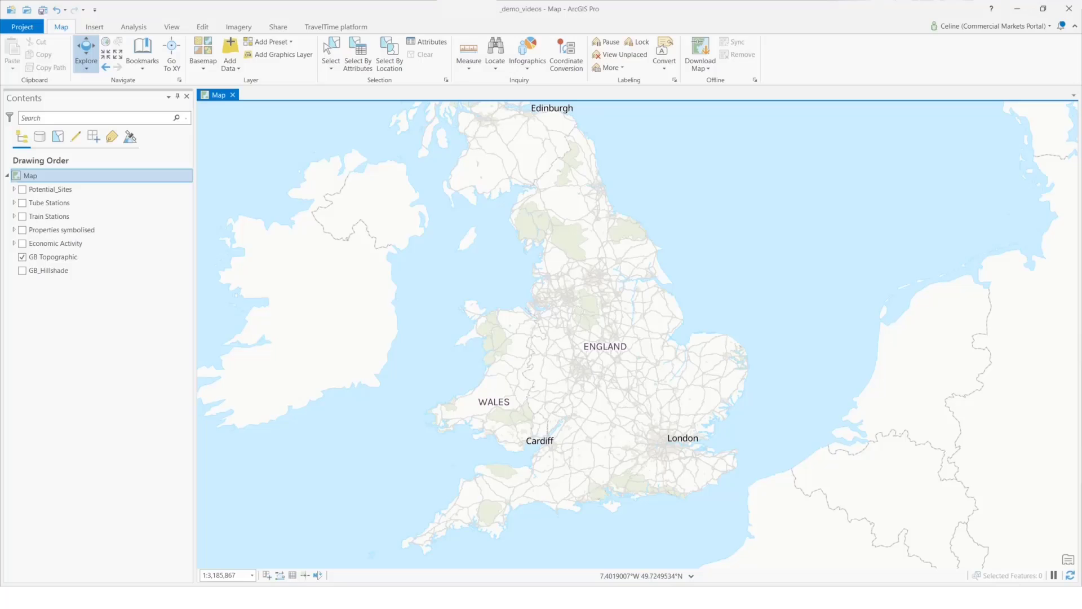
- Switch to ArcGIS Pro, start adding XY point data to the map and browse for the input table
drag(621, 280, 612, 304)
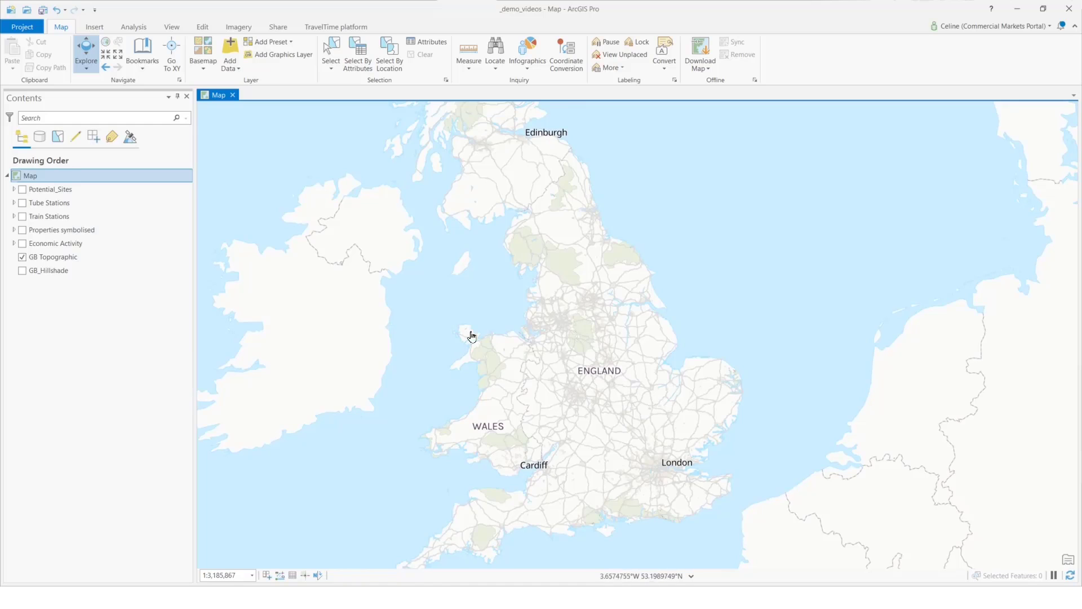
click(239, 70)
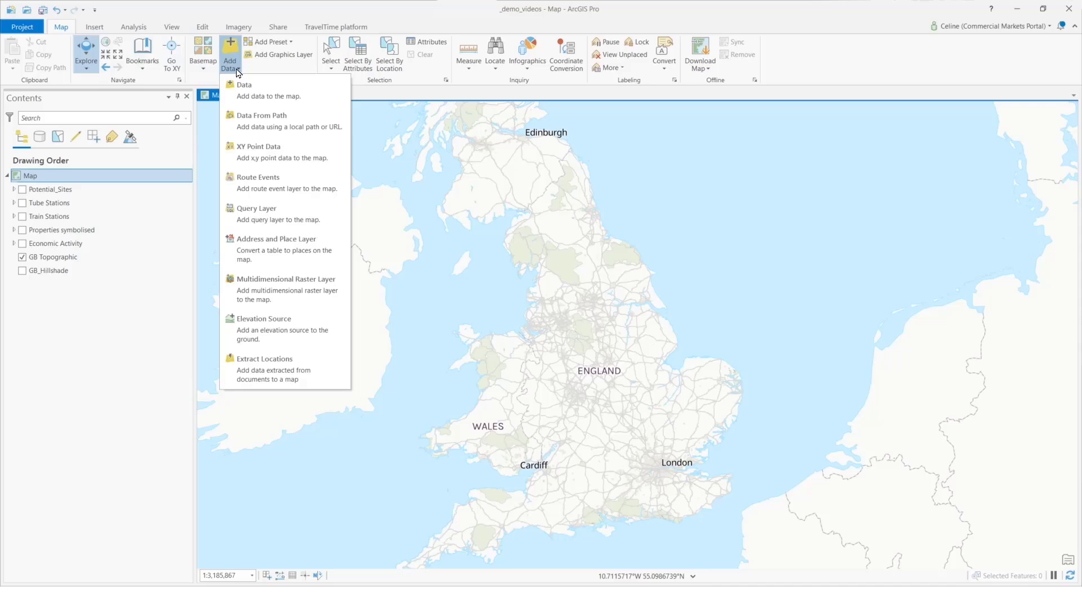
click(271, 151)
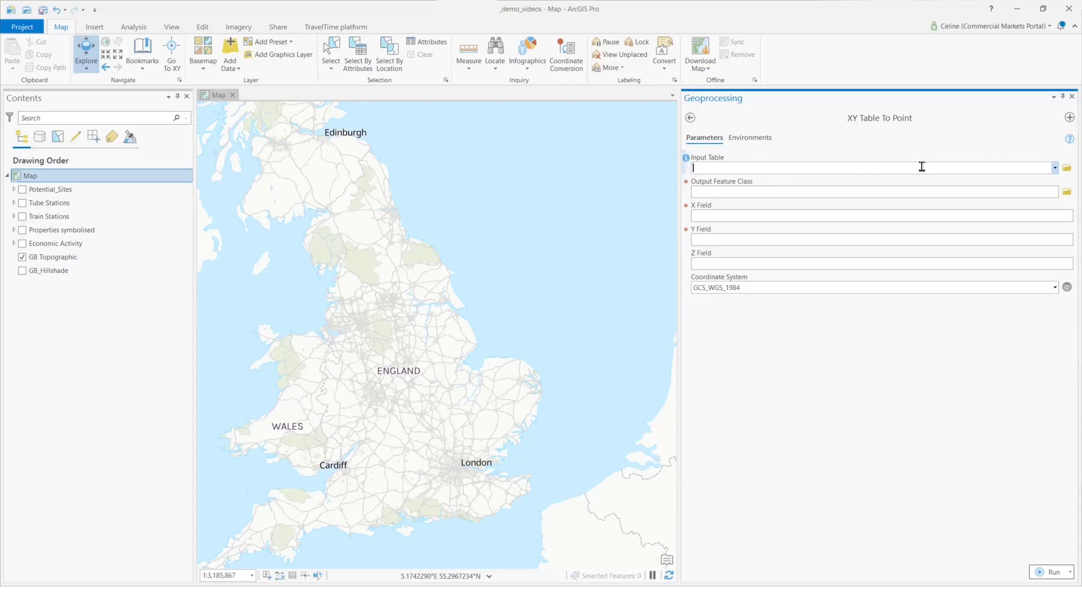
click(1054, 169)
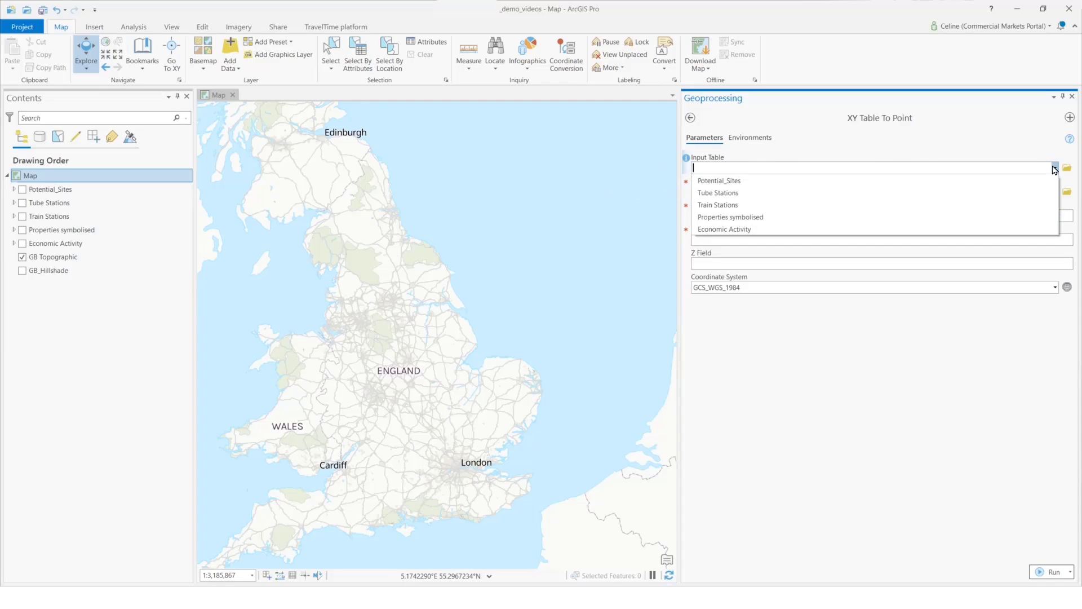
click(1067, 169)
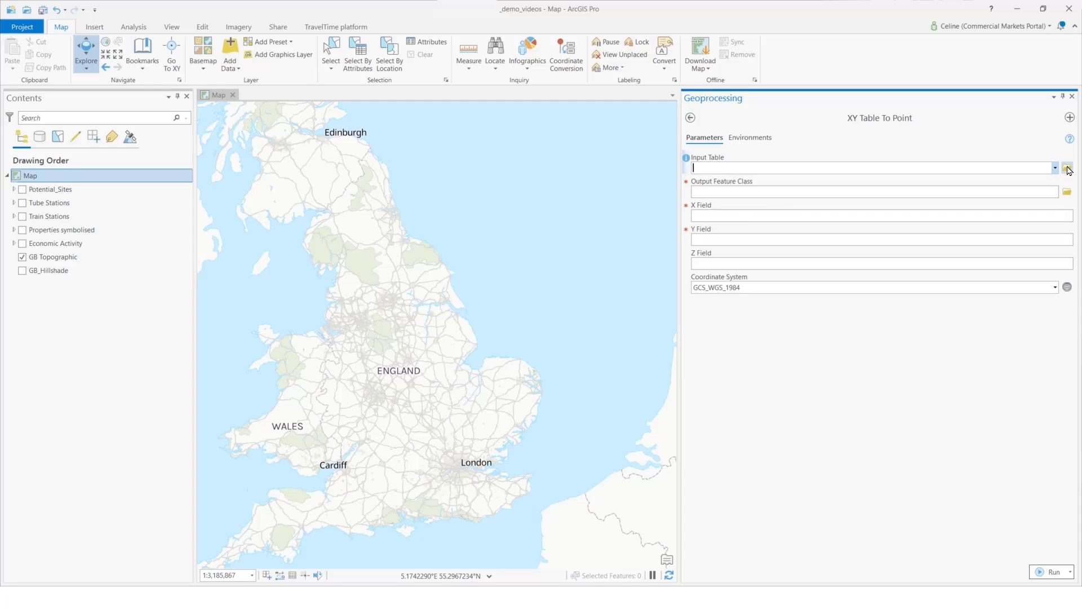
click(1068, 169)
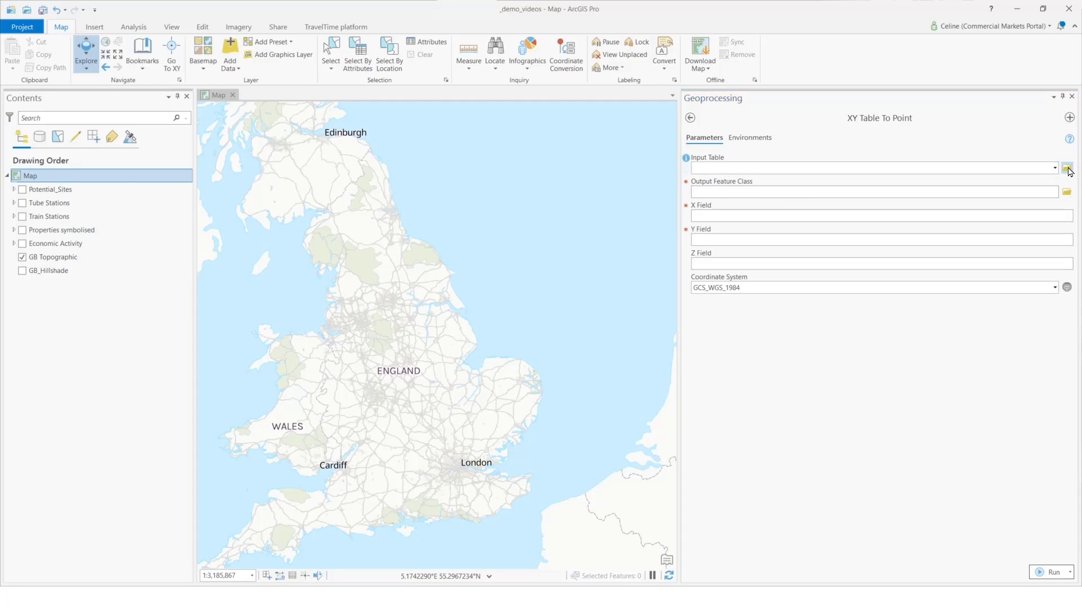
- Set the input table to Properties_London.csv from the CBRE folder within data_products in Documents
scroll(178, 211, down, 2)
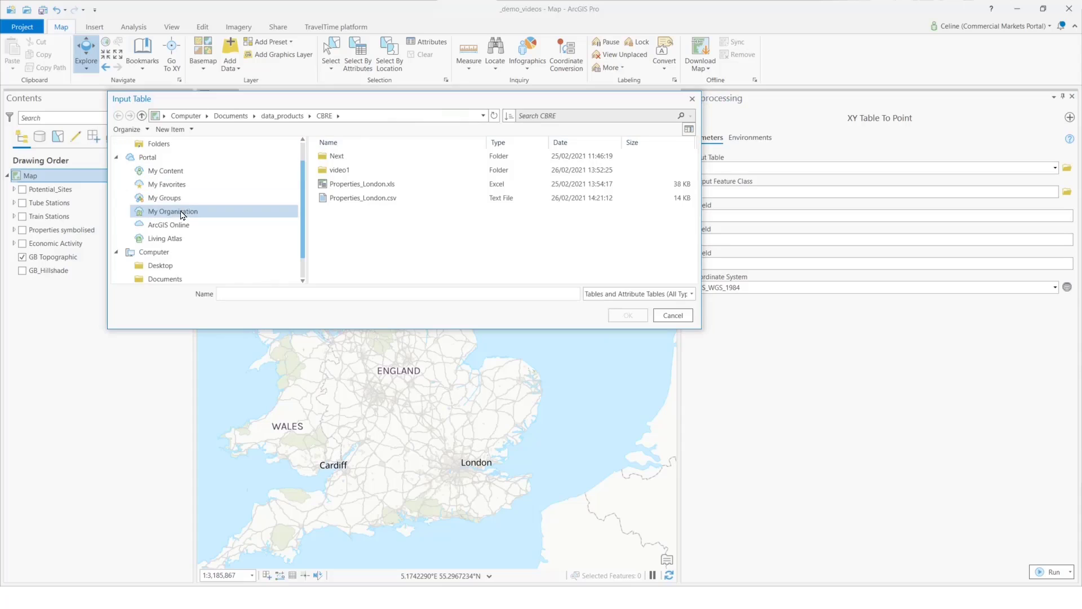
click(189, 253)
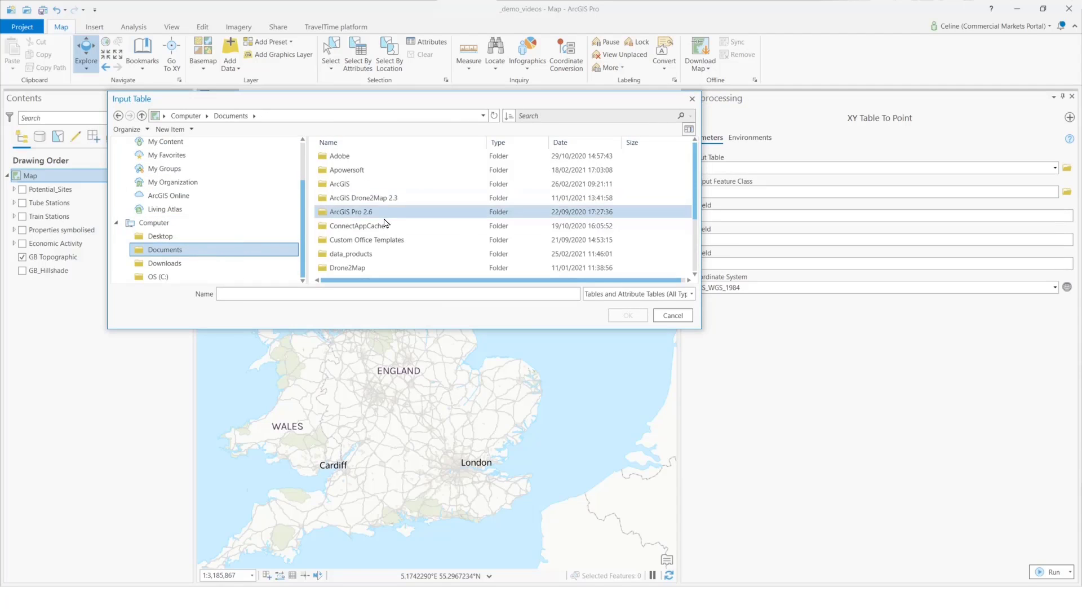
scroll(350, 231, down, 1)
double_click(356, 211)
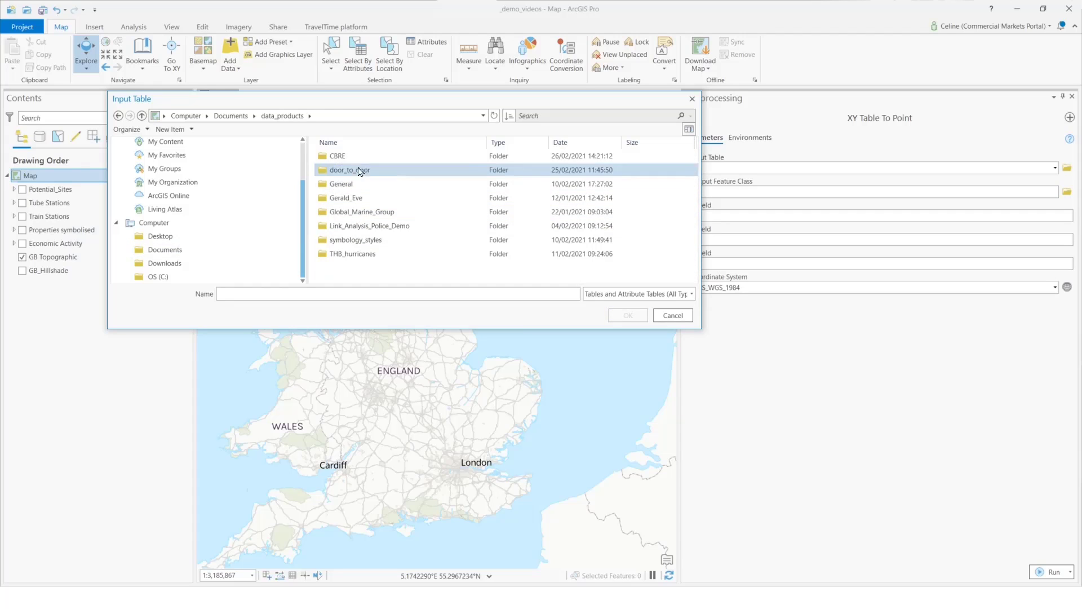
double_click(343, 155)
click(388, 201)
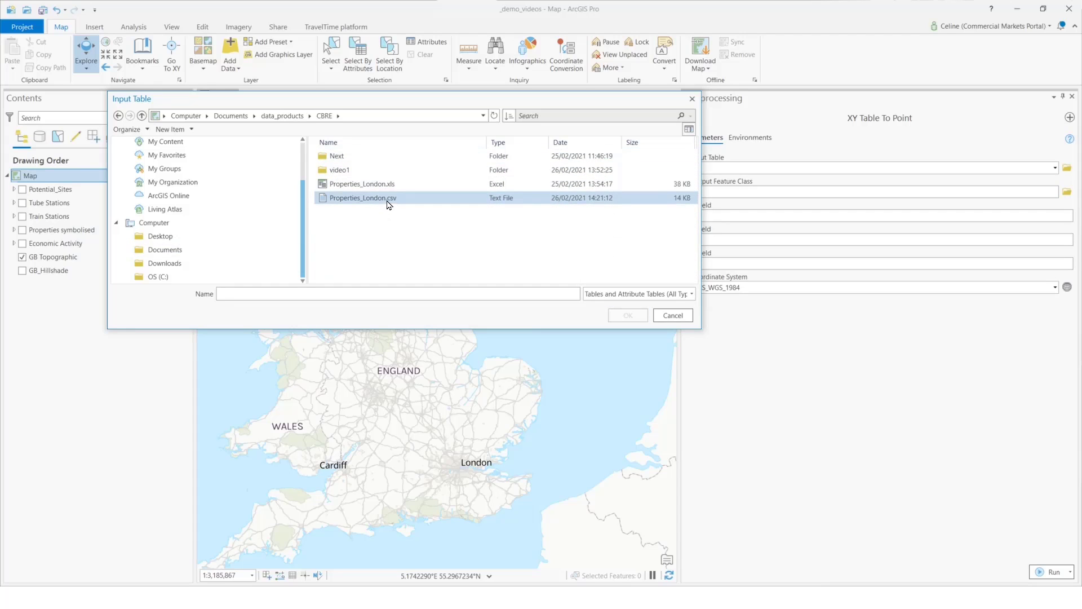
click(384, 189)
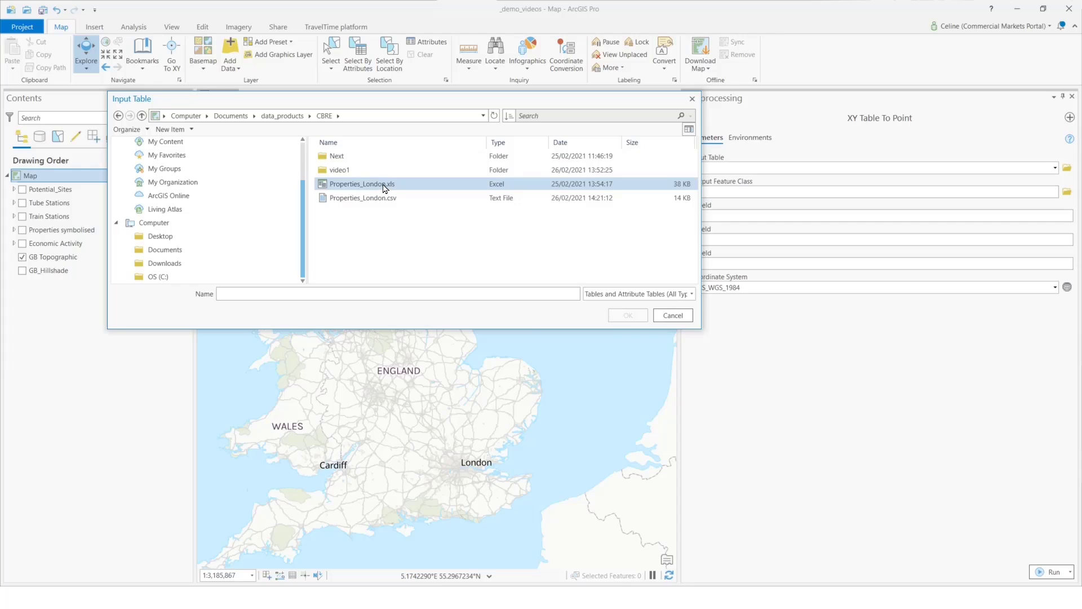
click(376, 199)
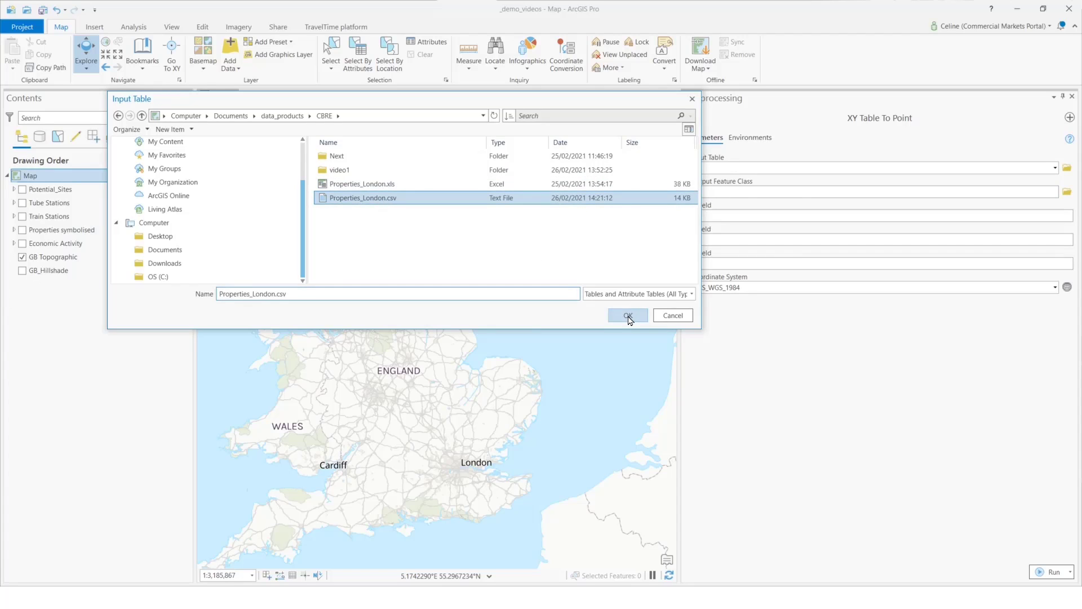
click(629, 315)
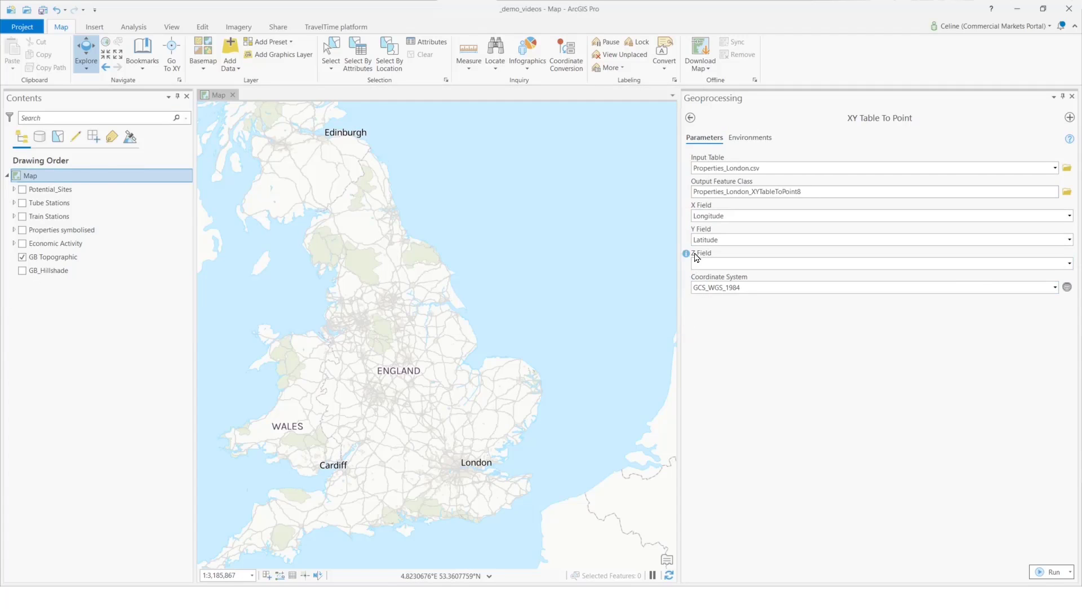
- Name the output feature class New_Properties_London and run XY Table To Point
click(747, 194)
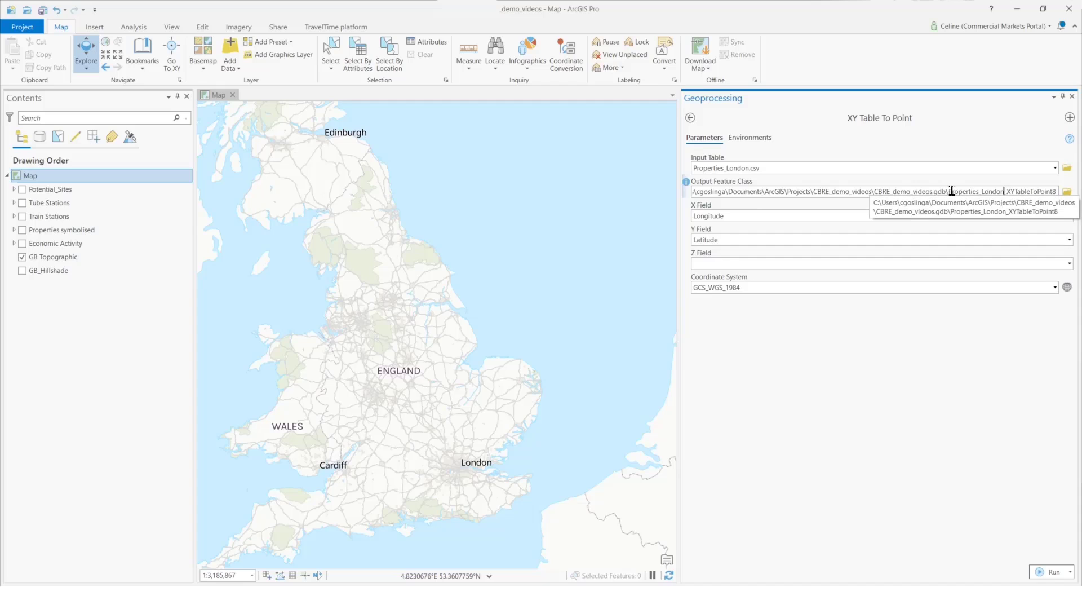
drag(949, 191, 1057, 191)
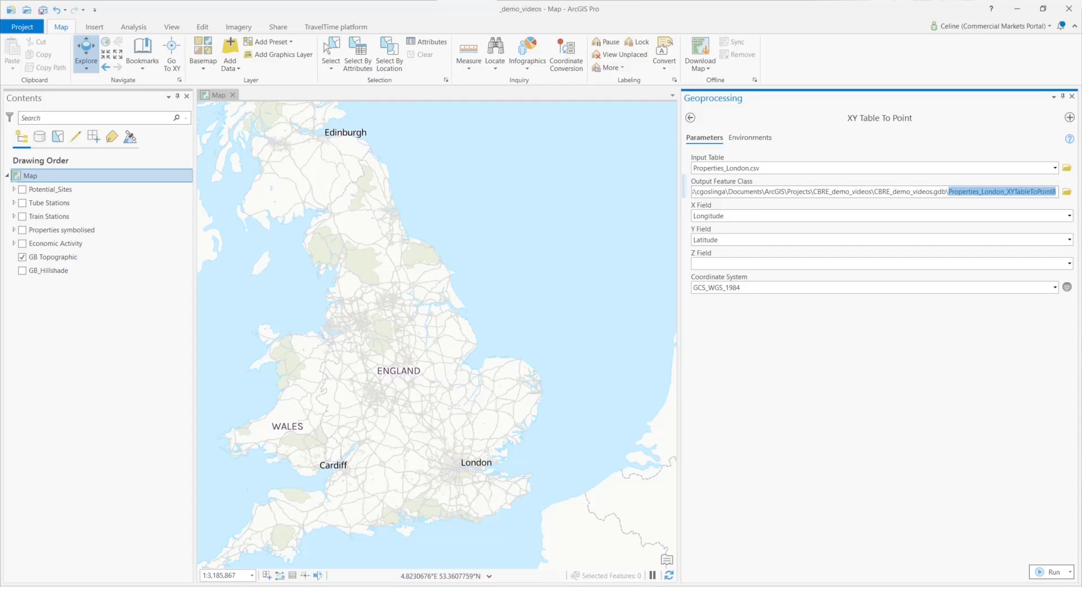
text(New_)
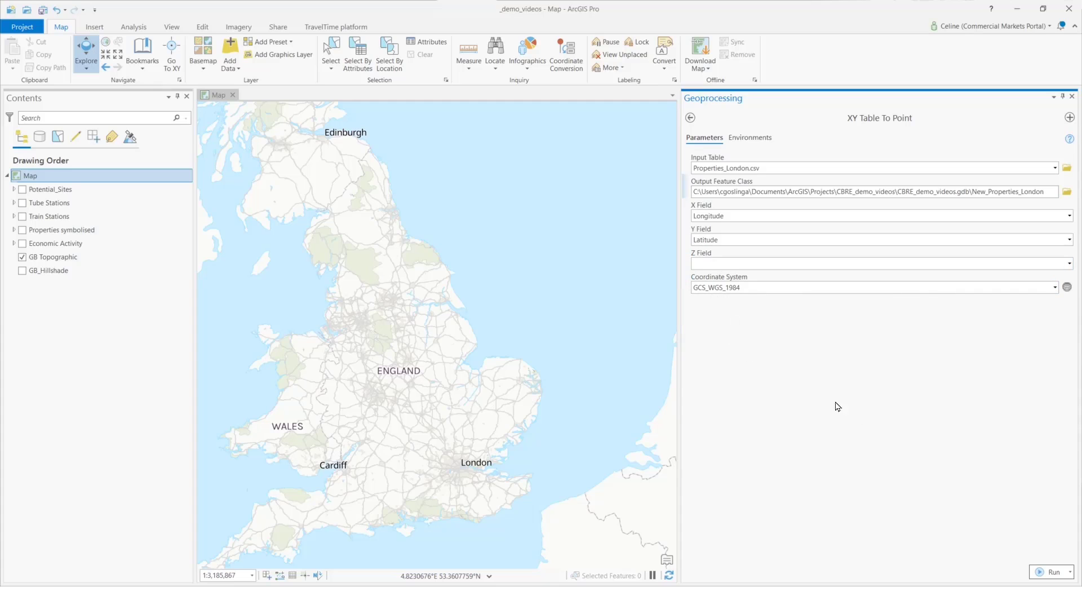
click(1050, 569)
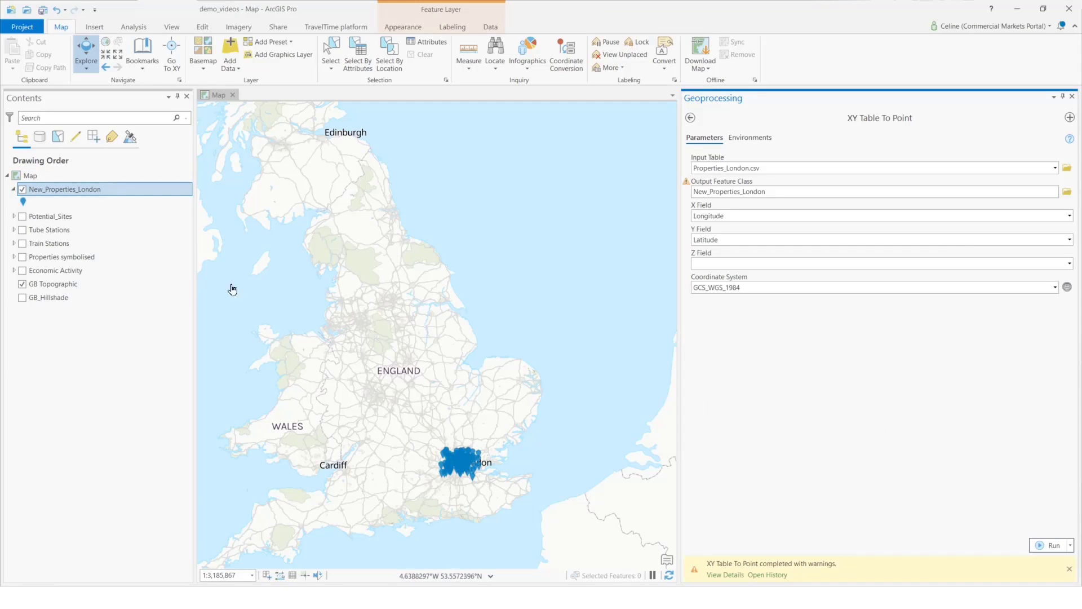
- Zoom the map to the extent of the New_Properties_London layer
right_click(131, 192)
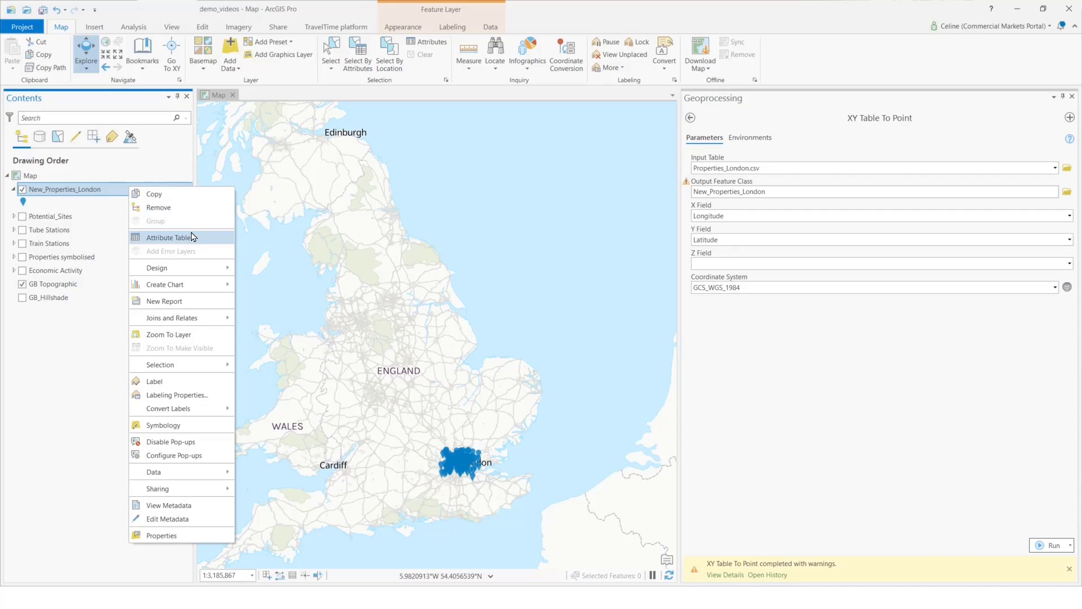
click(188, 337)
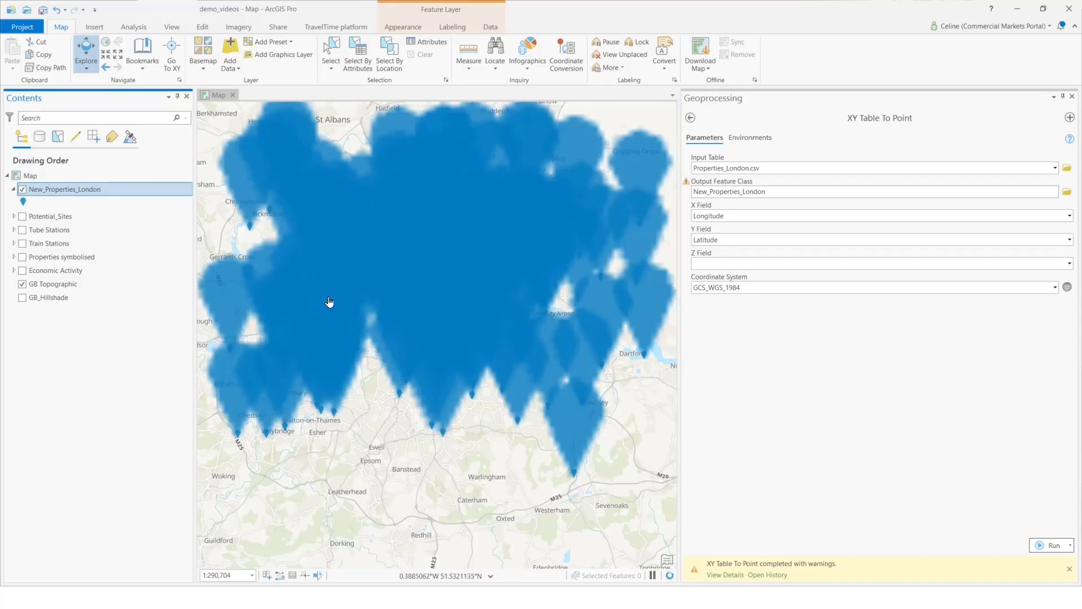
drag(505, 361, 494, 376)
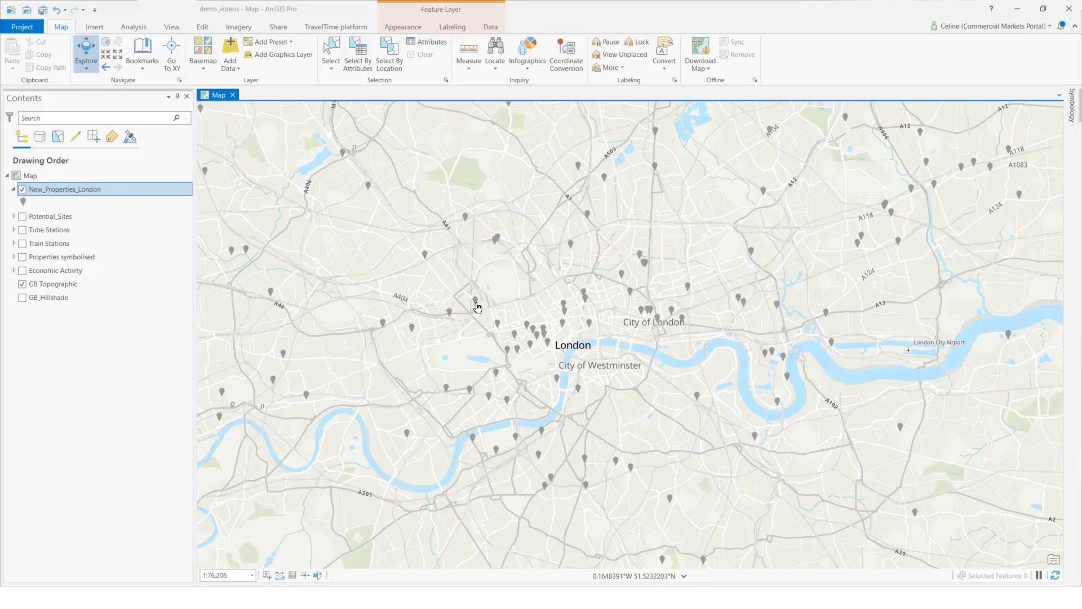
- Open the attribute table of the New_Properties_London layer and shrink its pane to leave more room for the map
click(112, 194)
right_click(113, 194)
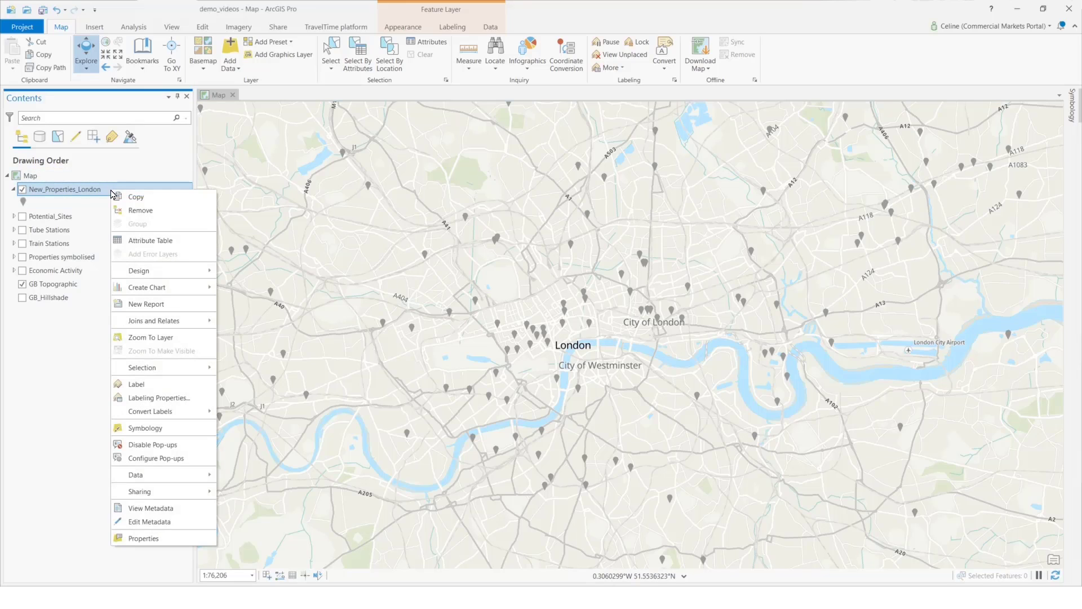
click(151, 241)
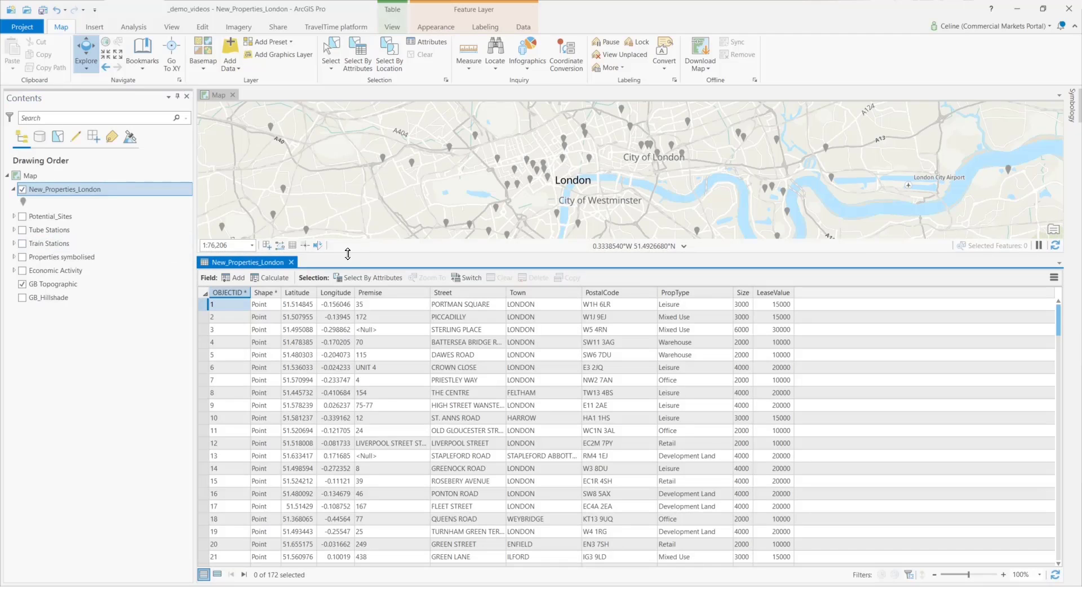
drag(348, 254, 349, 318)
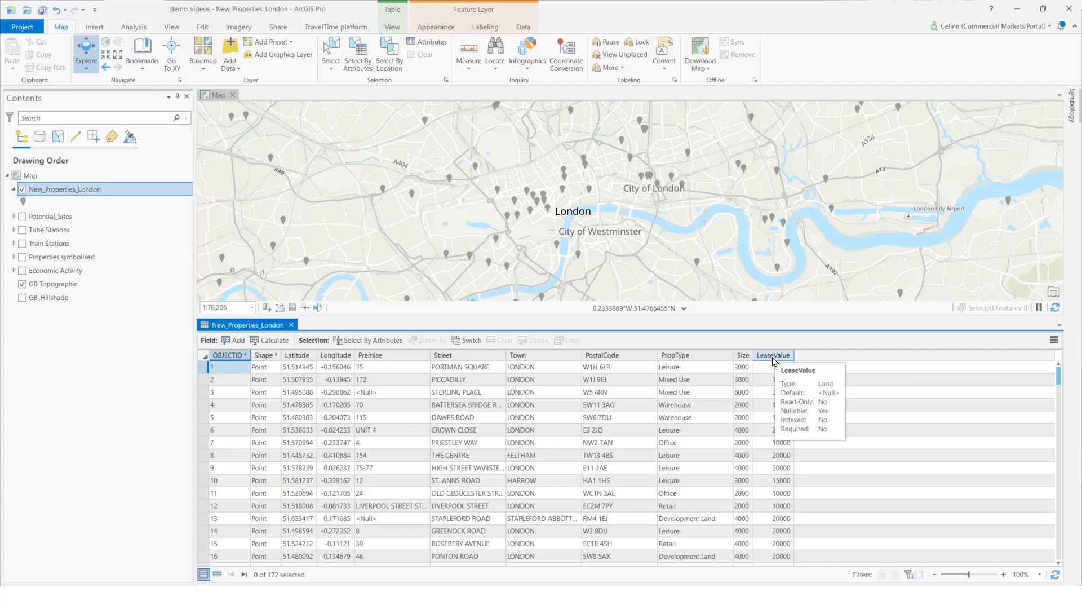
drag(642, 257, 598, 286)
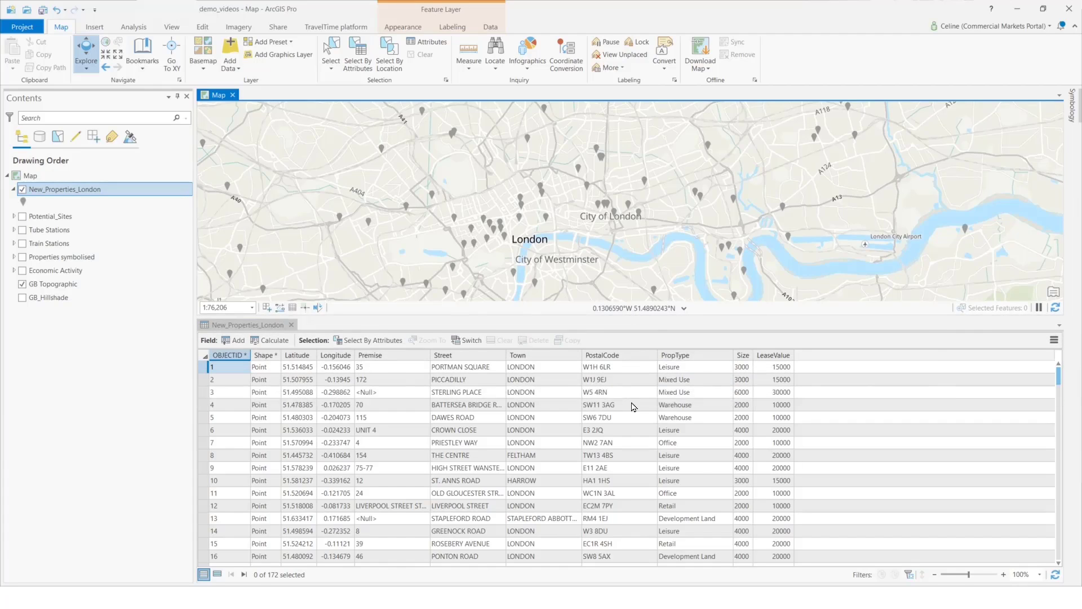
drag(632, 319, 632, 403)
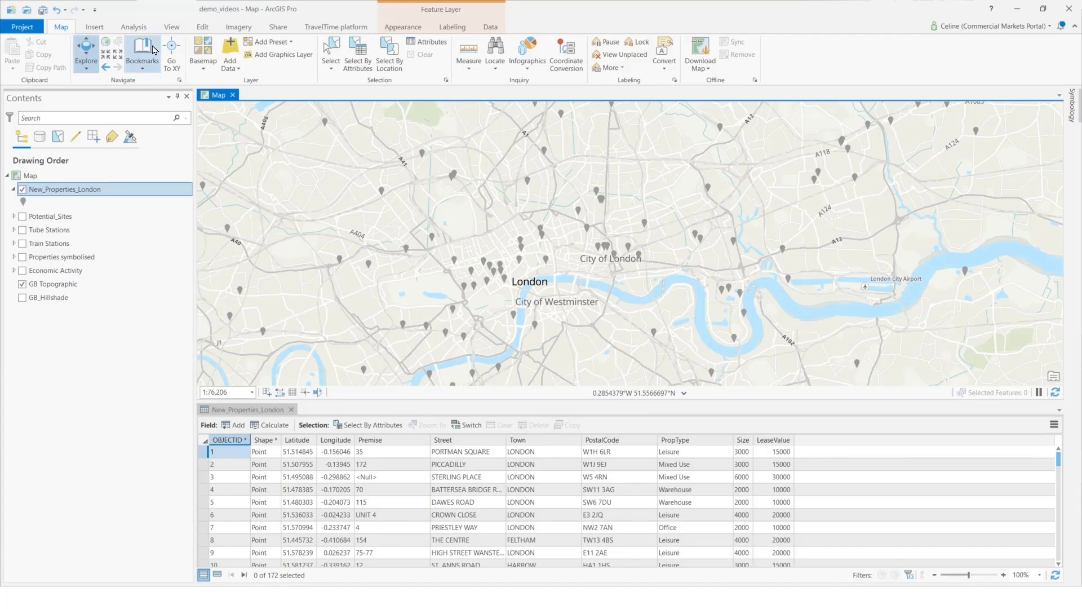
- Select the features of New_Properties_London by attribute where PropType is equal to Office
click(361, 59)
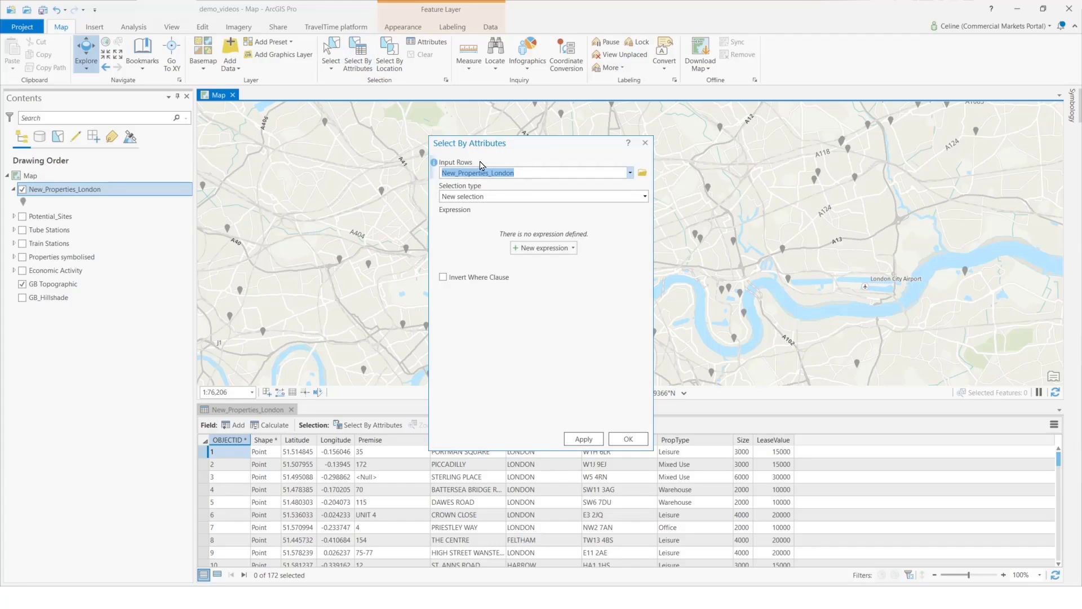
drag(525, 148, 357, 129)
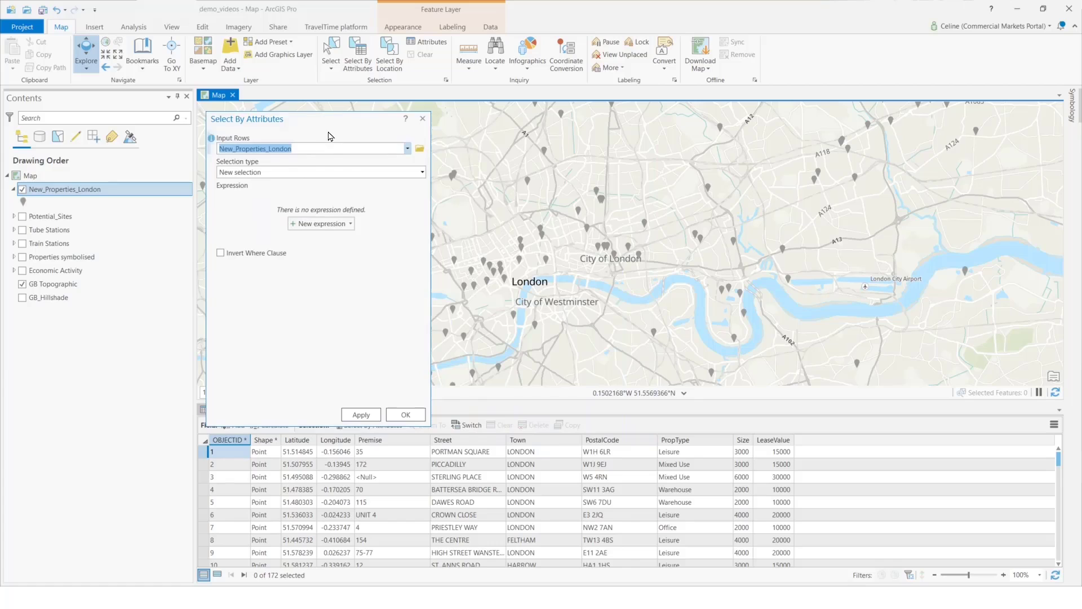
click(320, 223)
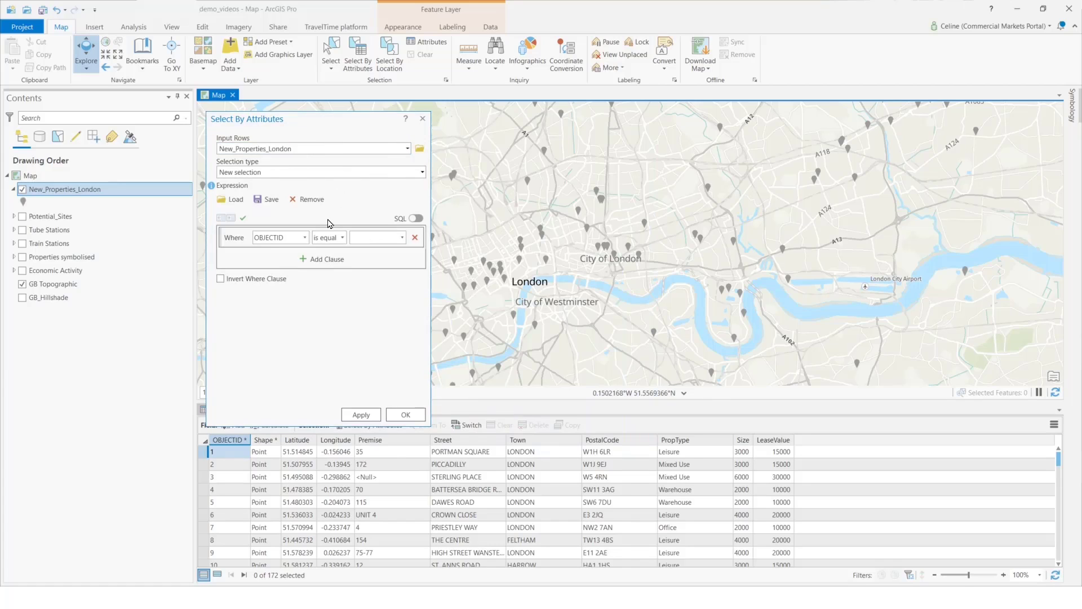
click(305, 237)
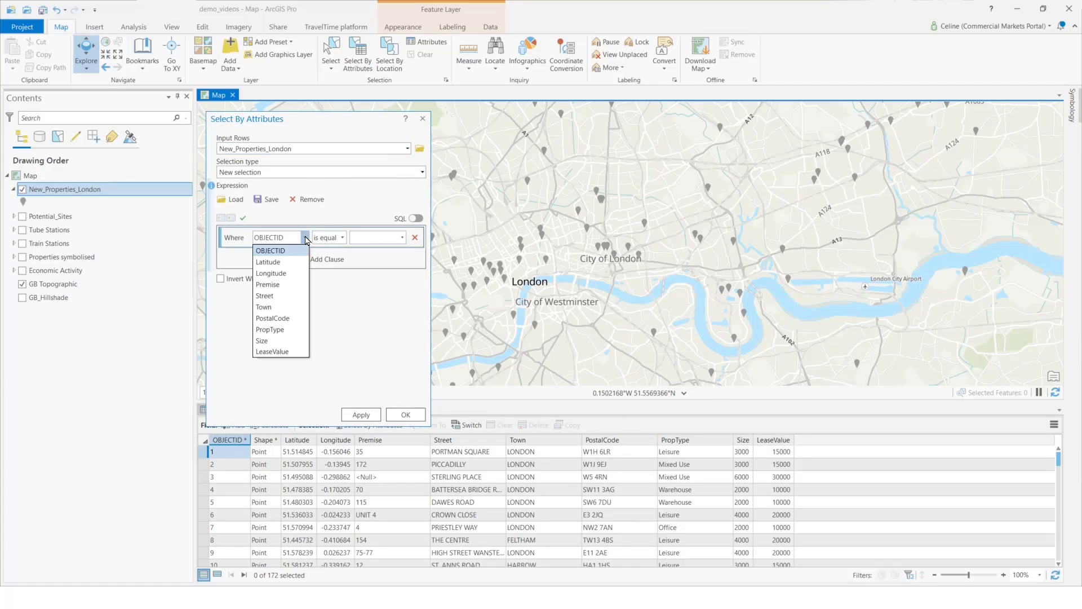
click(270, 330)
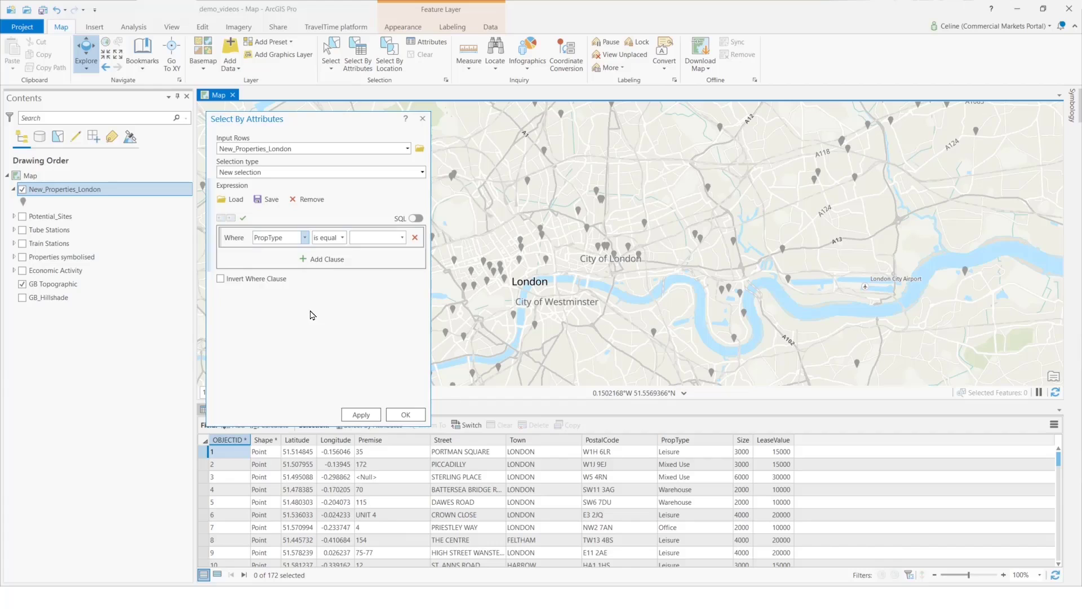
click(402, 237)
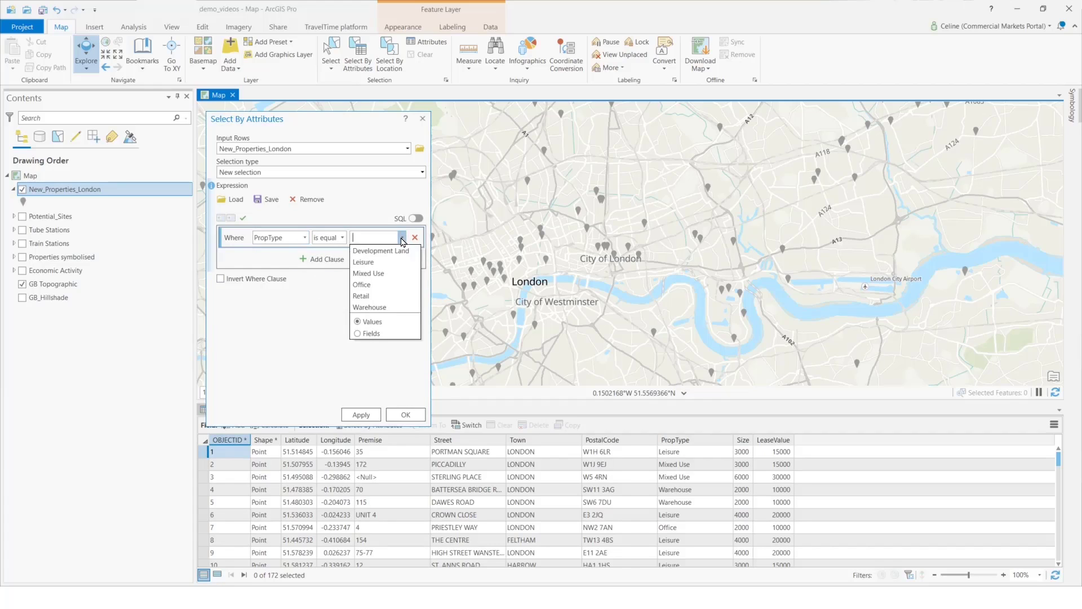
click(389, 284)
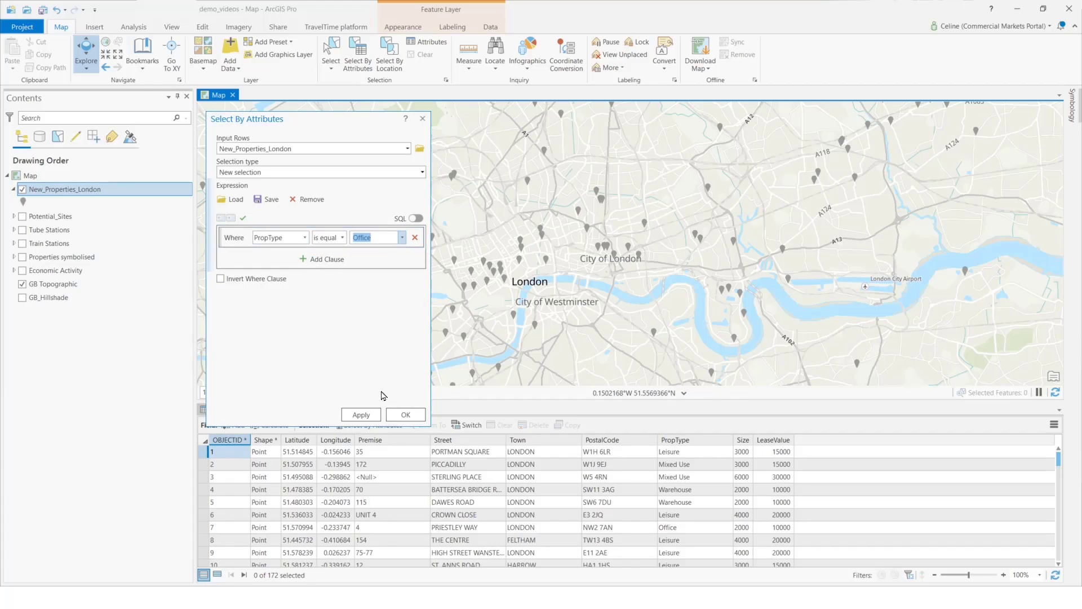
click(361, 414)
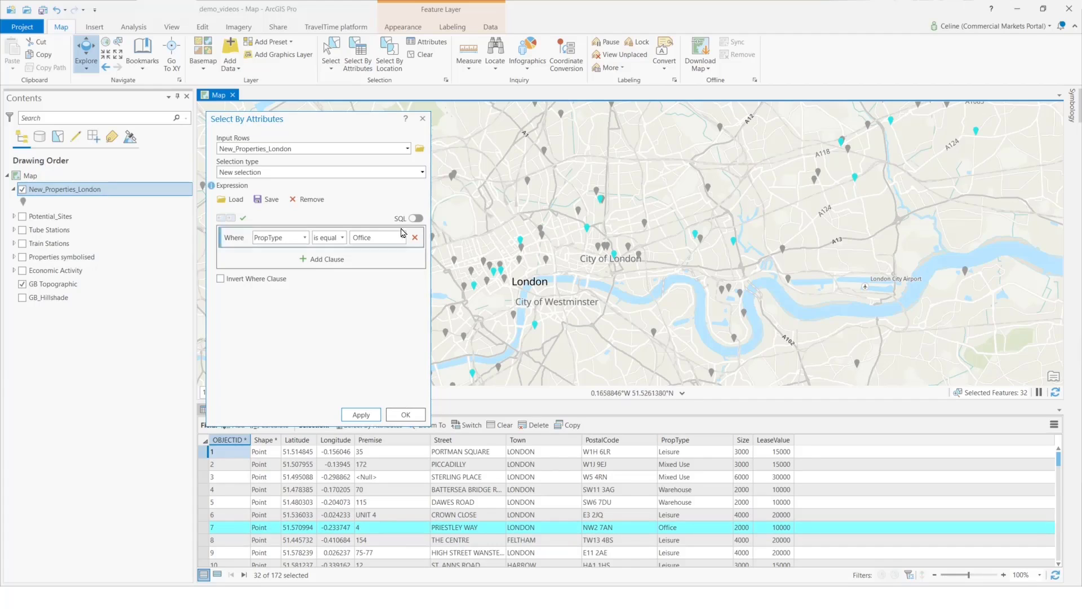
- Extend the selection expression with an Or clause for PropType equal to Warehouse and apply it
click(318, 260)
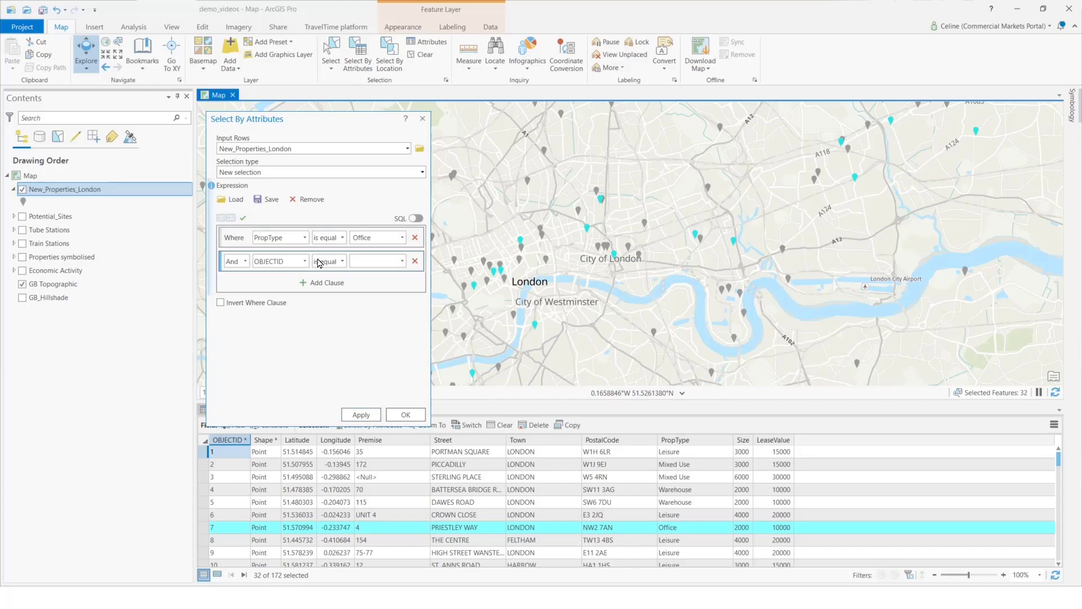
click(246, 262)
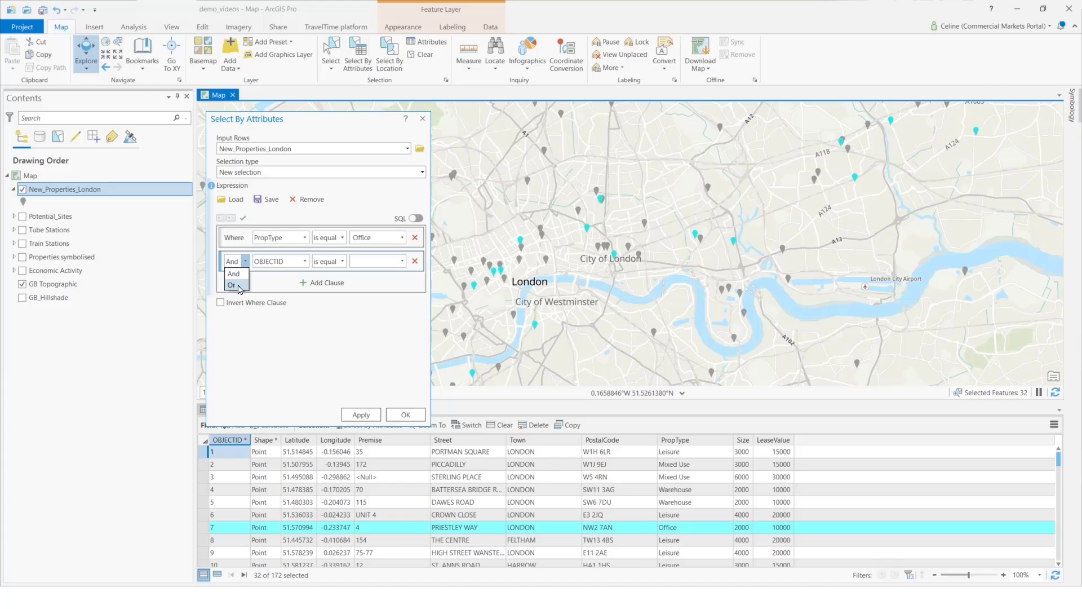
click(239, 285)
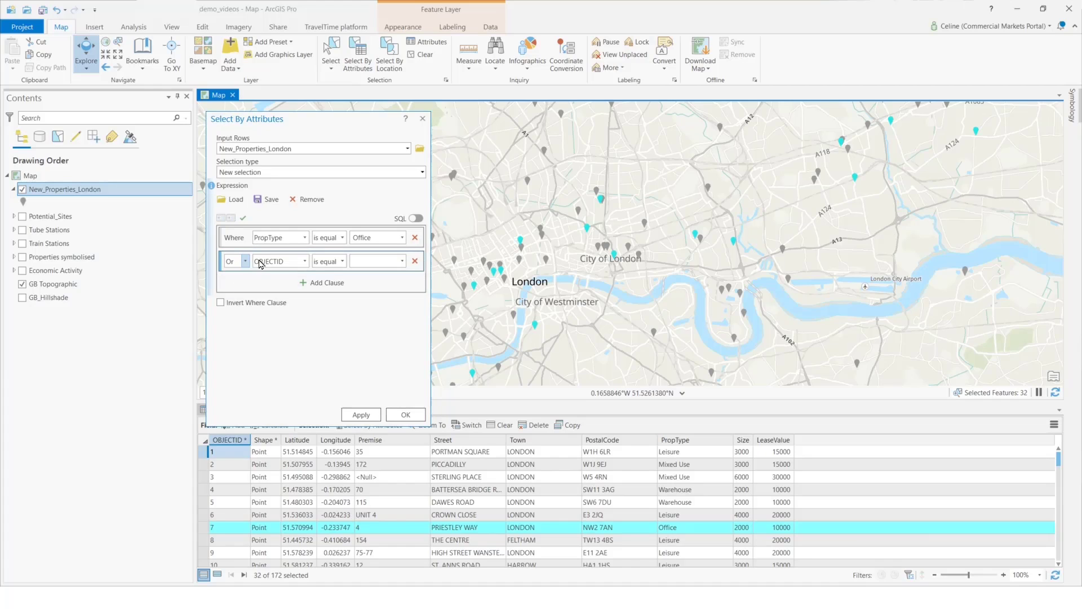
click(305, 262)
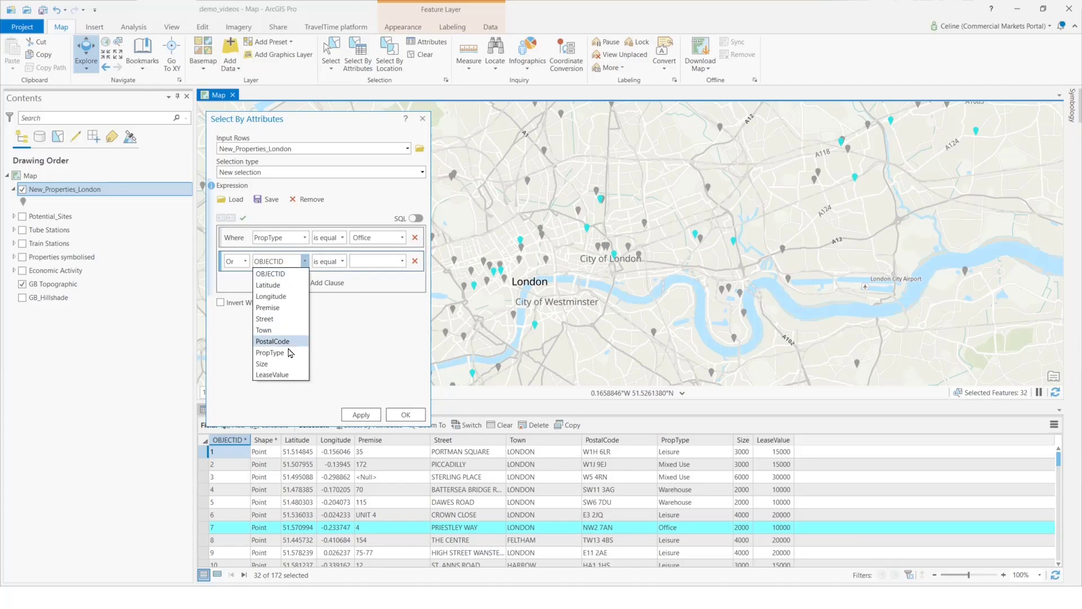
click(270, 352)
click(401, 261)
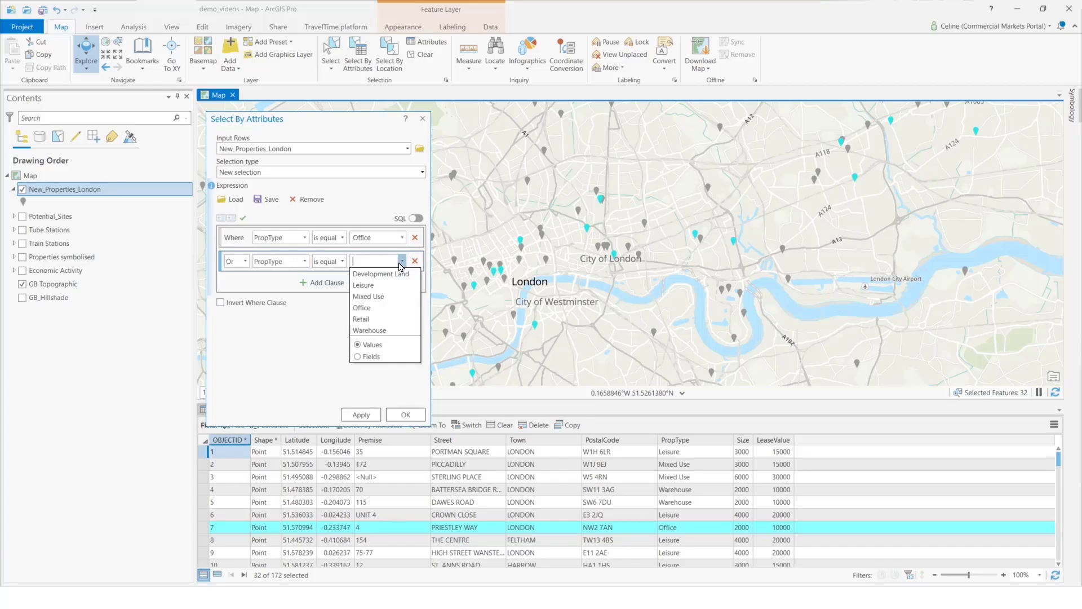
click(381, 333)
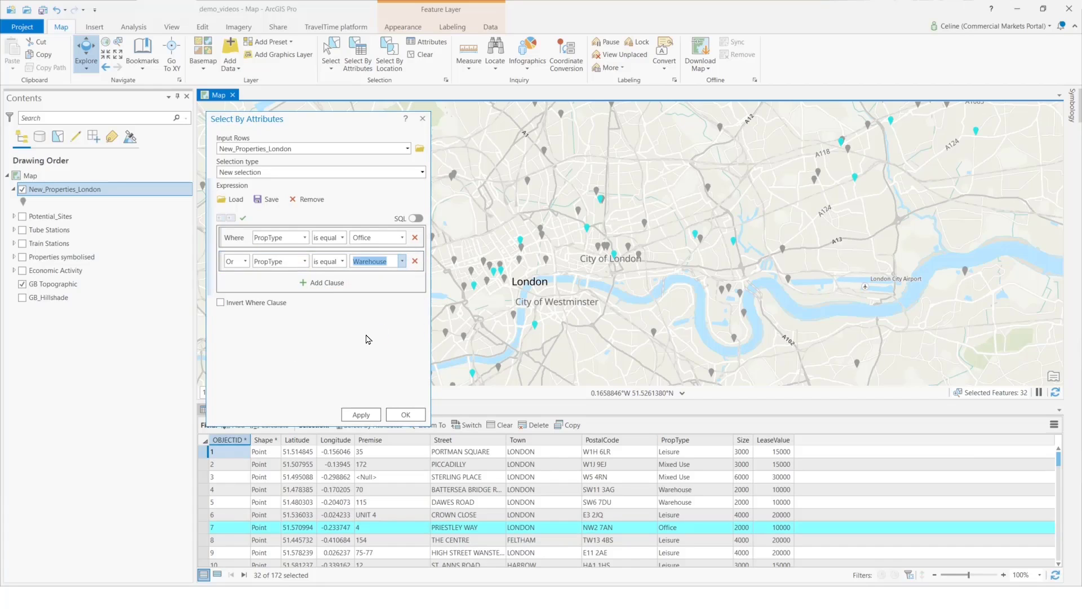
click(361, 415)
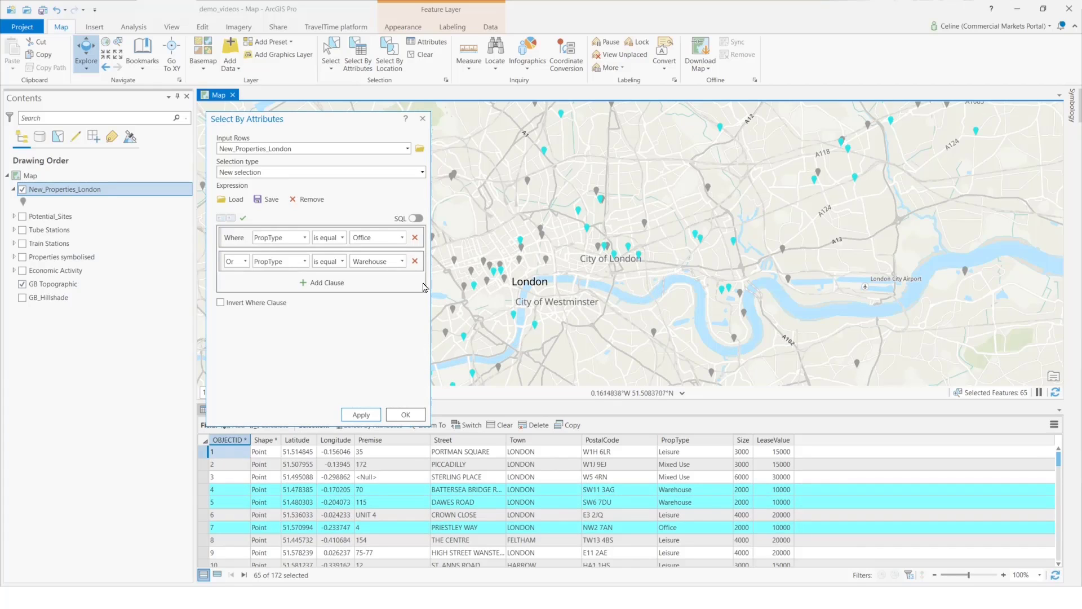
- Add an And clause requiring Size is greater than 2000 to the selection expression and apply it
click(337, 285)
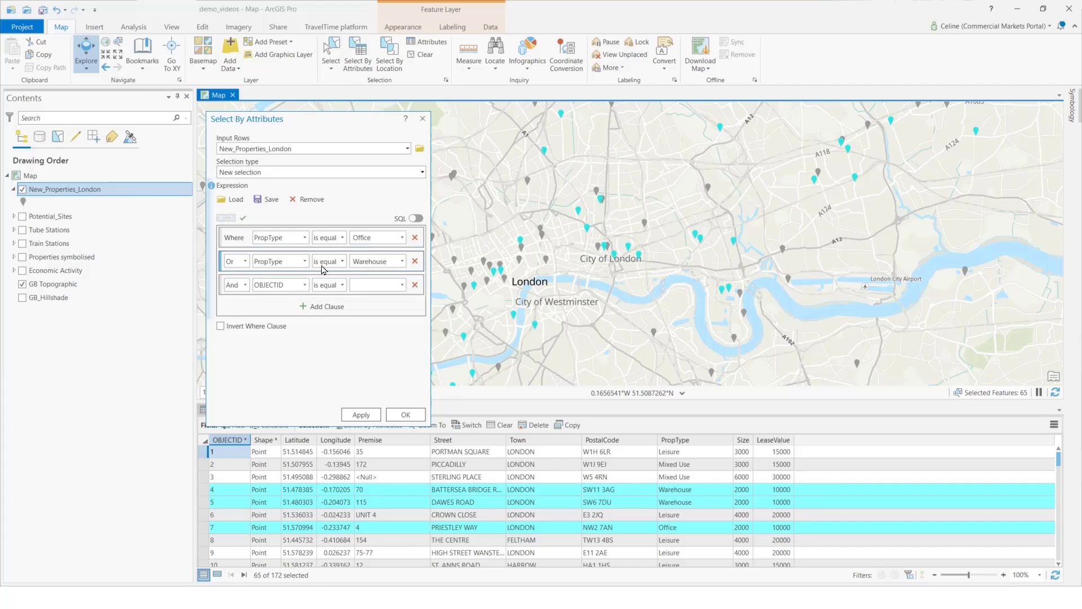
click(298, 285)
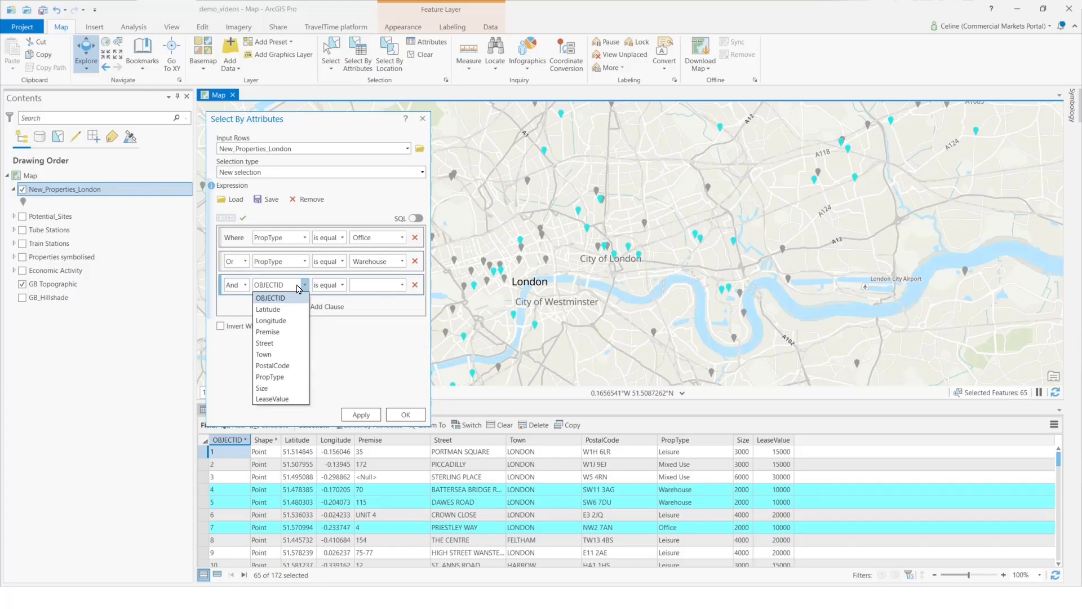
click(287, 389)
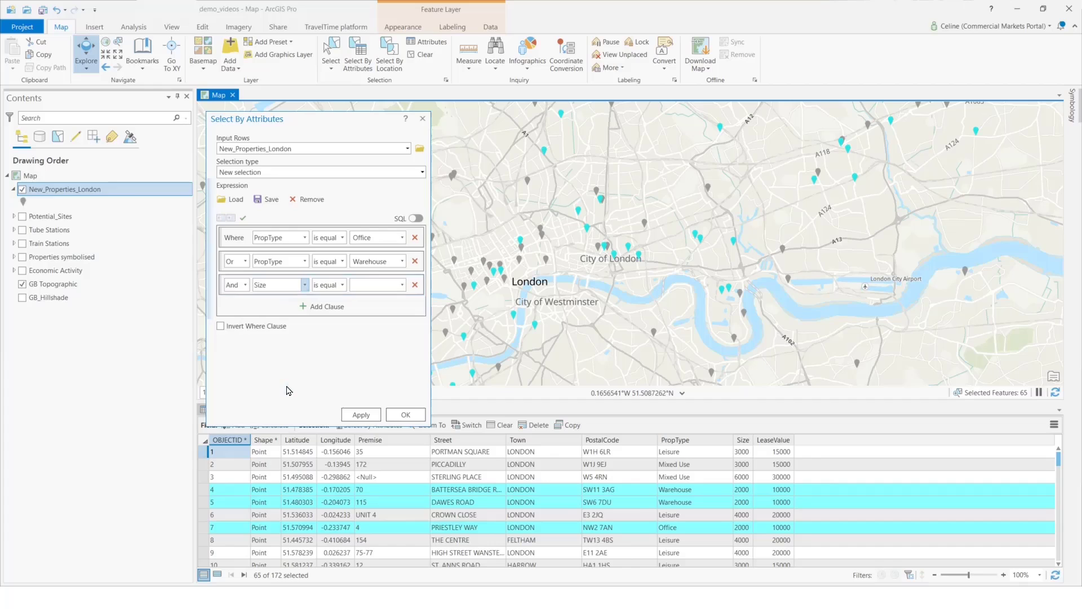
click(341, 285)
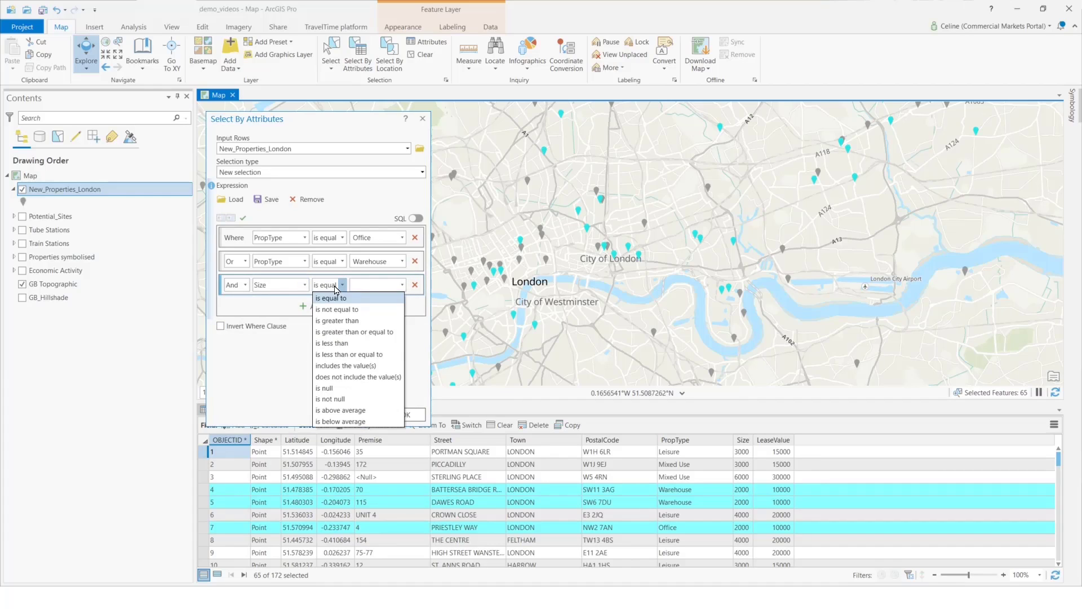
click(337, 321)
click(357, 286)
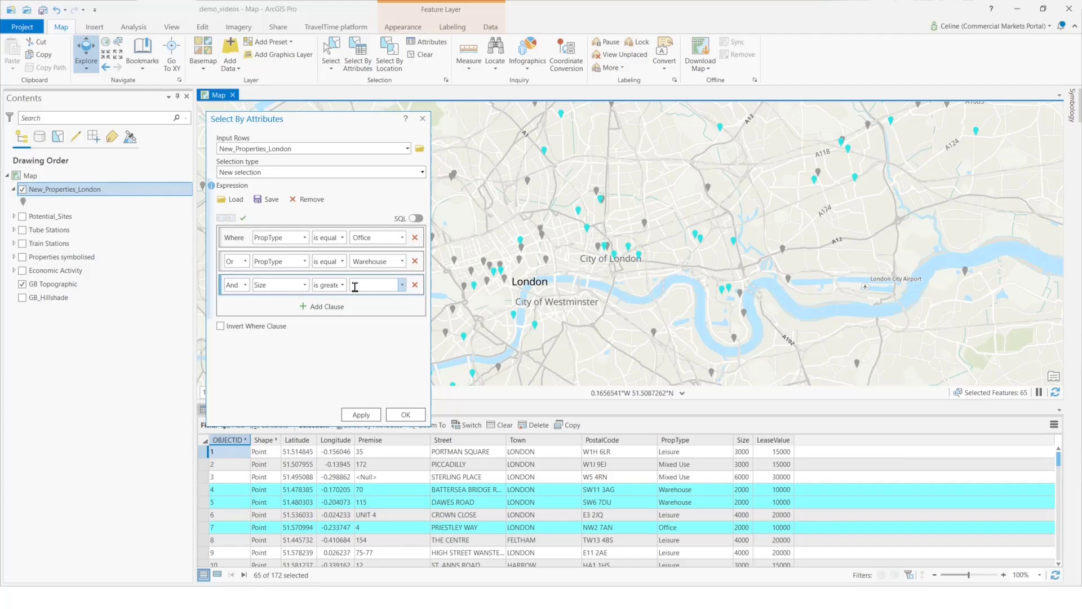
text(2000)
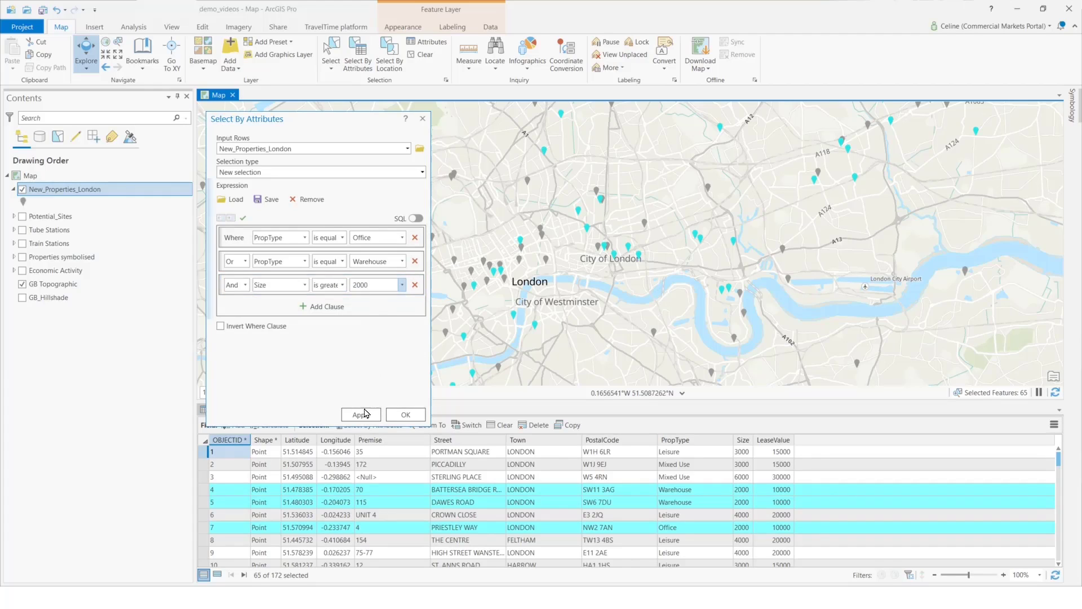
click(363, 414)
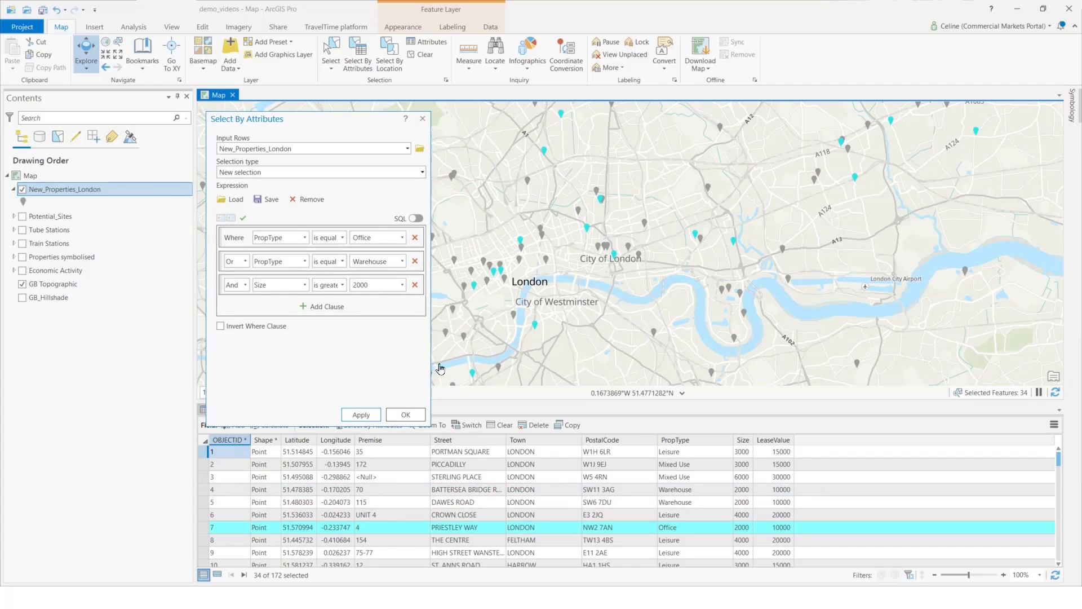
- Show the selection expression as SQL, accept it and look over the selected properties on the map
click(415, 219)
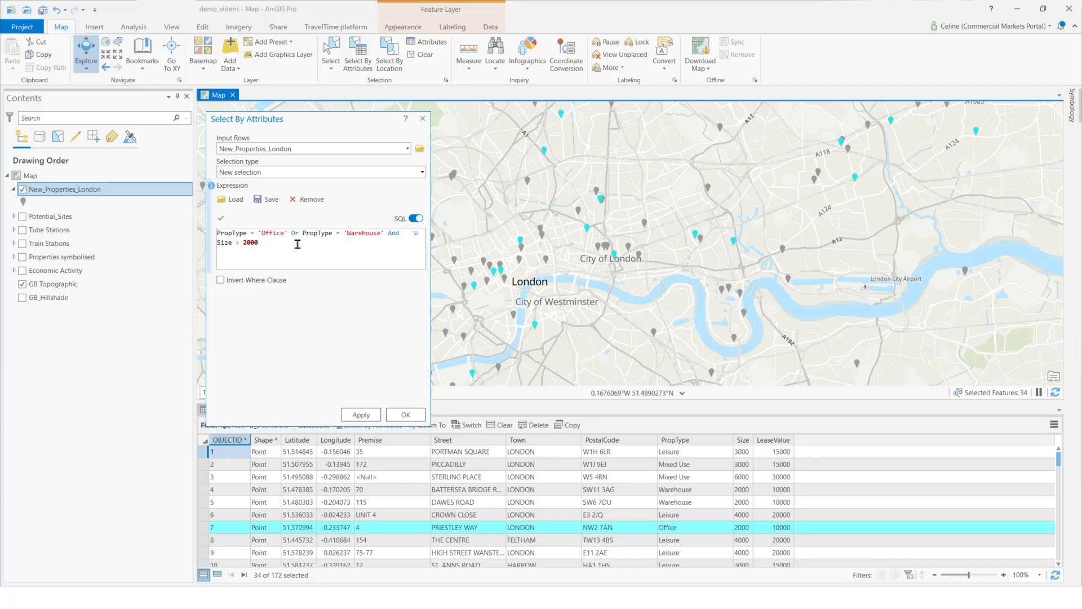
click(405, 415)
drag(556, 332, 463, 329)
scroll(462, 325, down, 2)
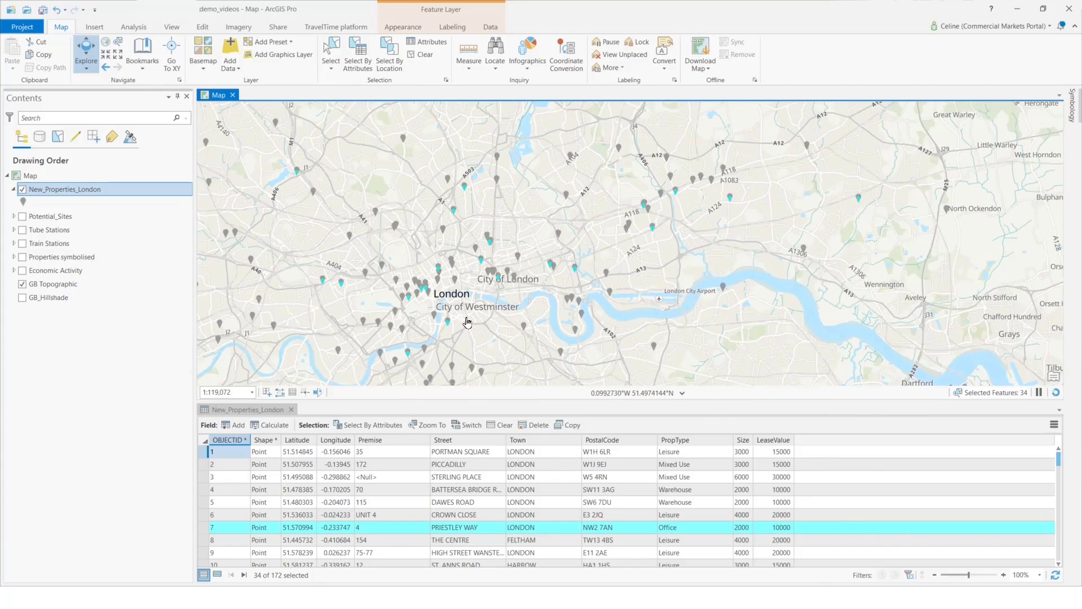
scroll(464, 316, down, 2)
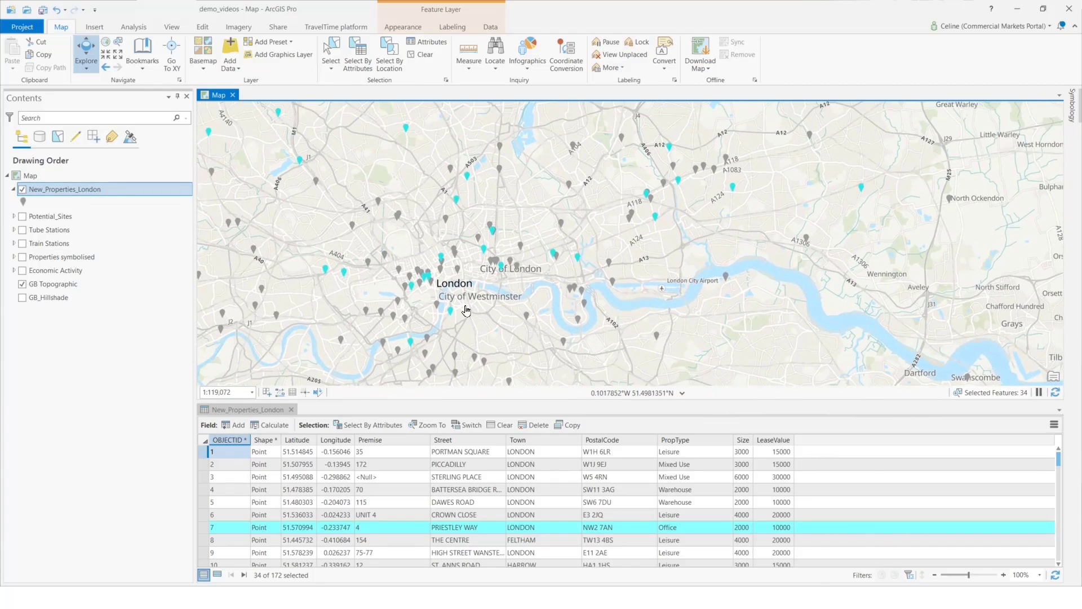
scroll(465, 308, up, 2)
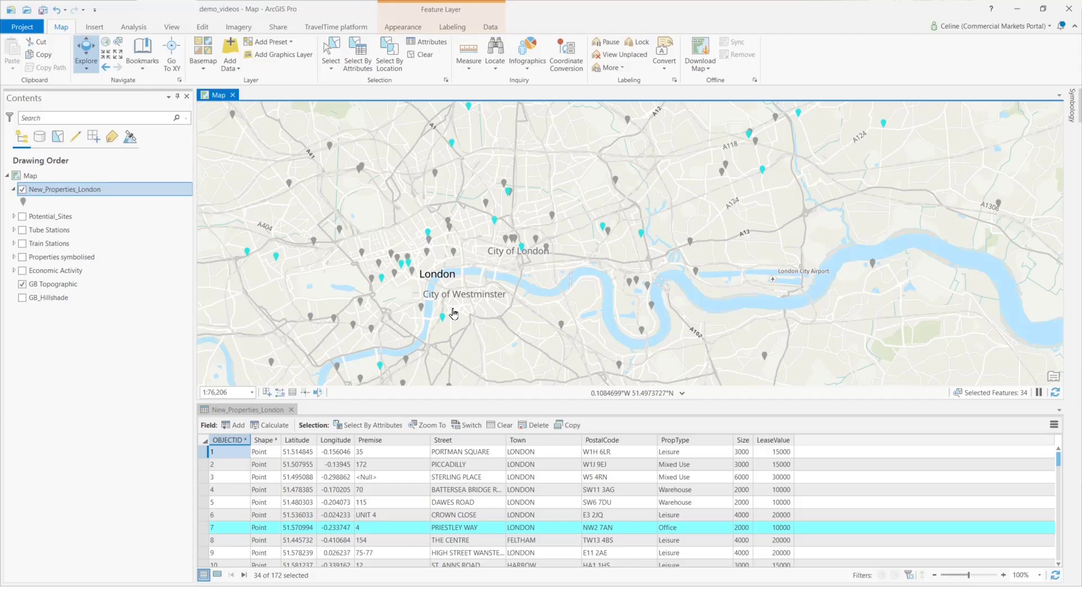
- Export the selected features of New_Properties_London to CBRE_demo_videos.gdb with the output name Properties_selection
right_click(141, 192)
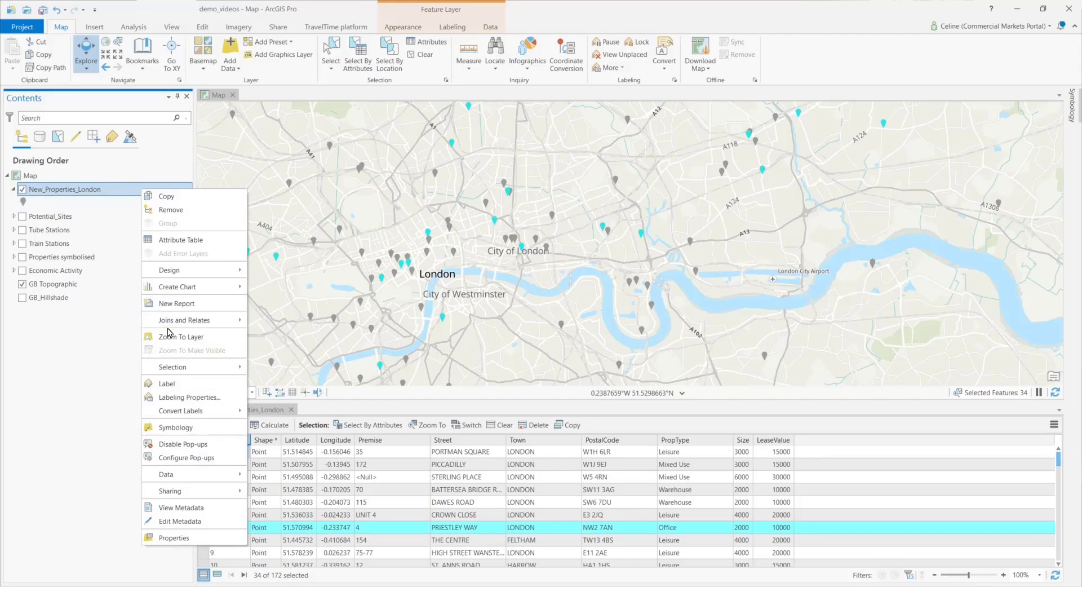
mouse_move(209, 478)
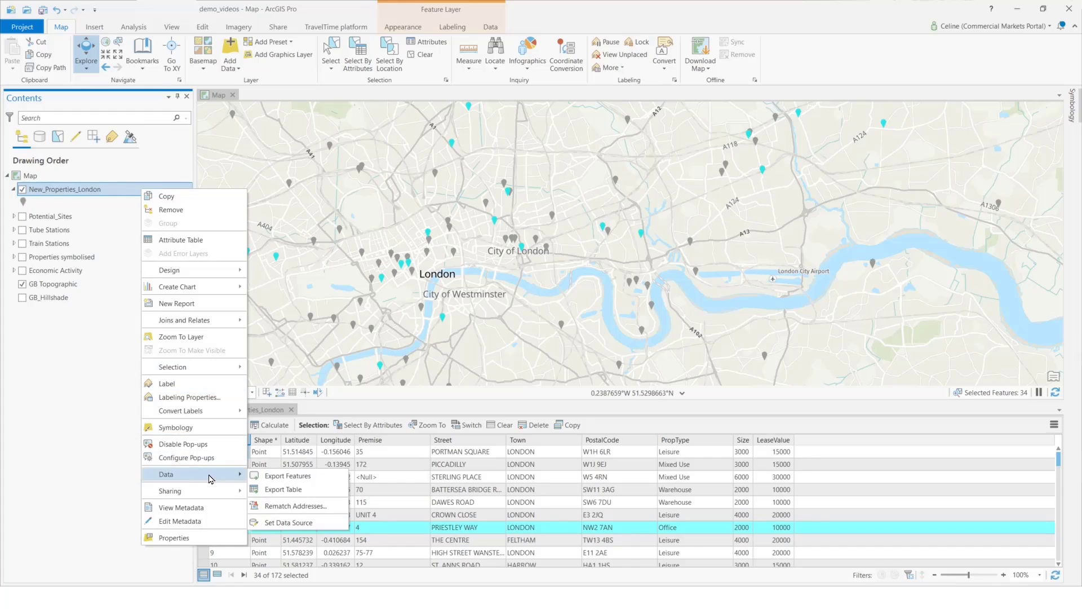
click(279, 478)
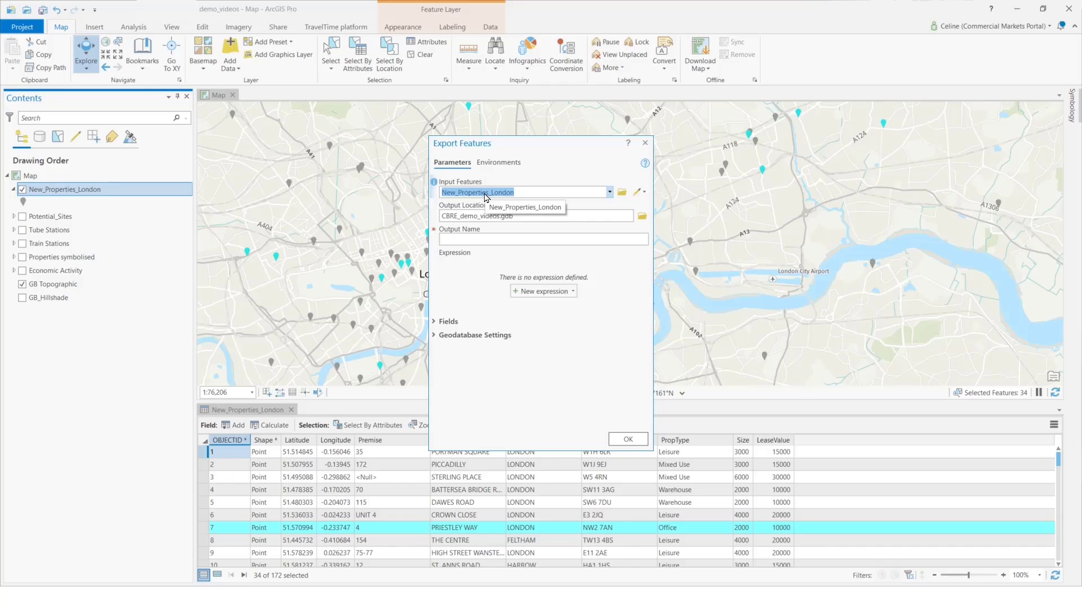
click(486, 238)
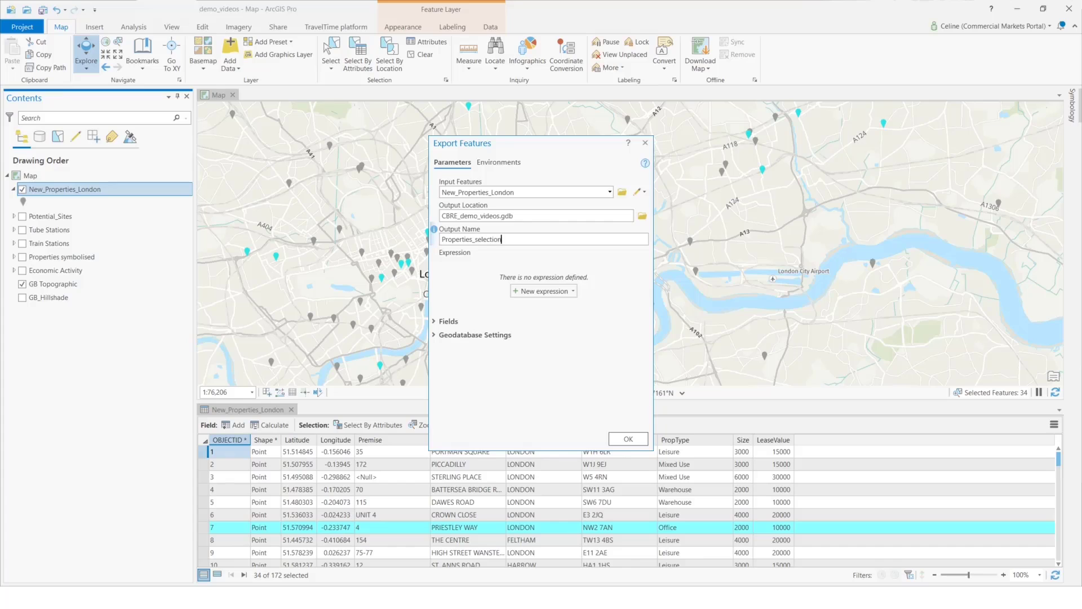
click(629, 439)
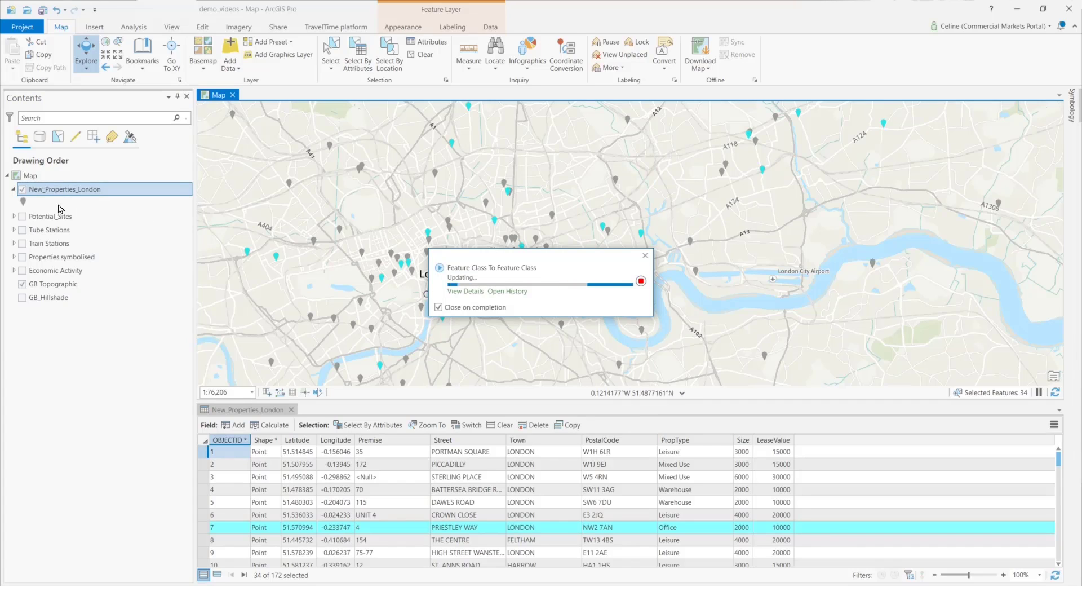
- Hide New_Properties_London briefly to view the exported layer alone, show it again and clear the feature selection
click(23, 216)
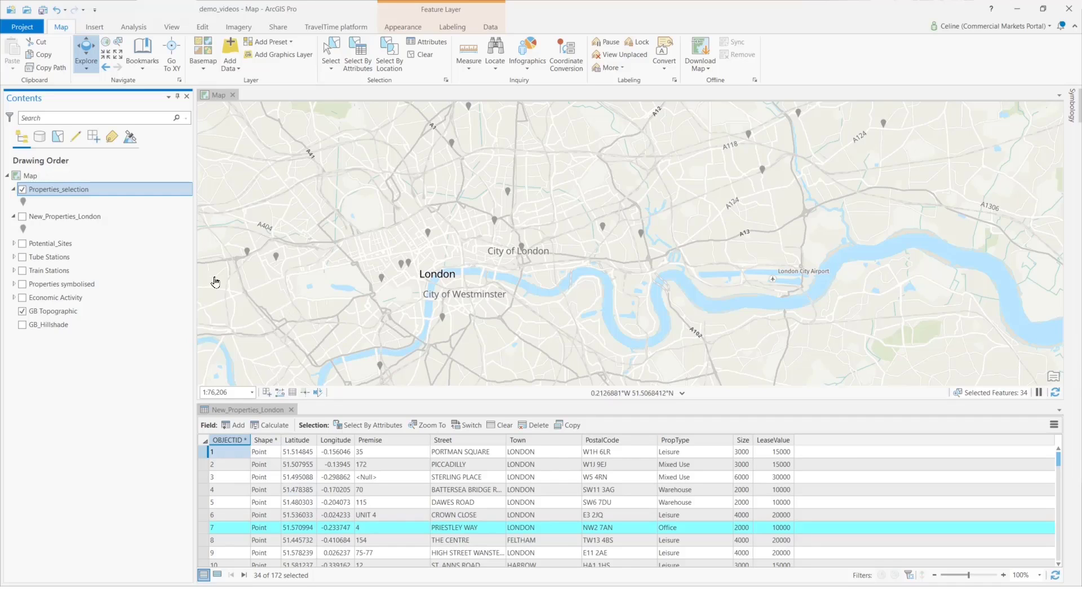
click(23, 216)
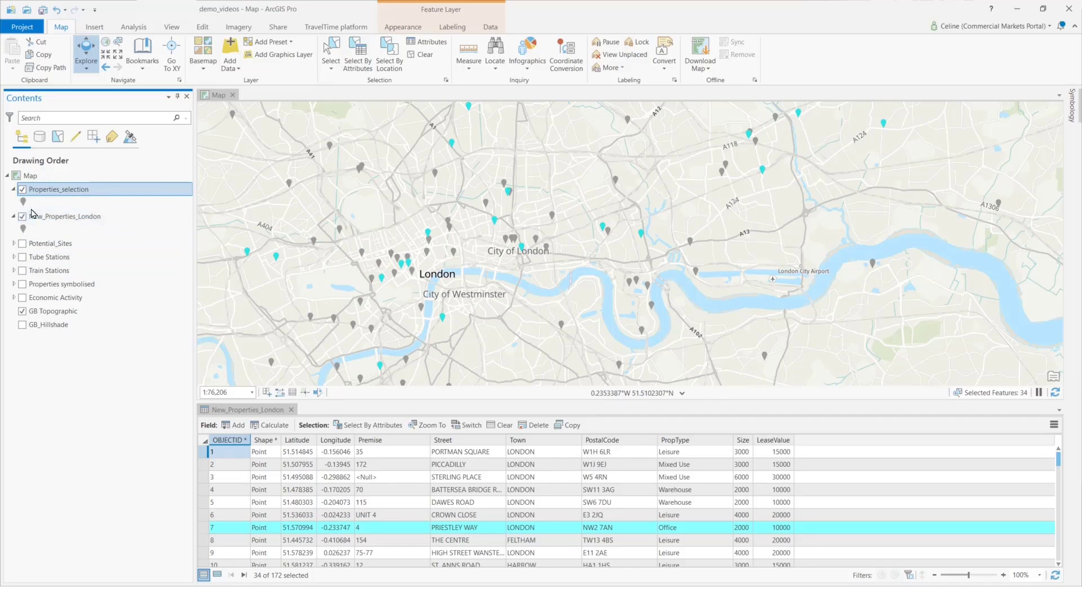
click(420, 57)
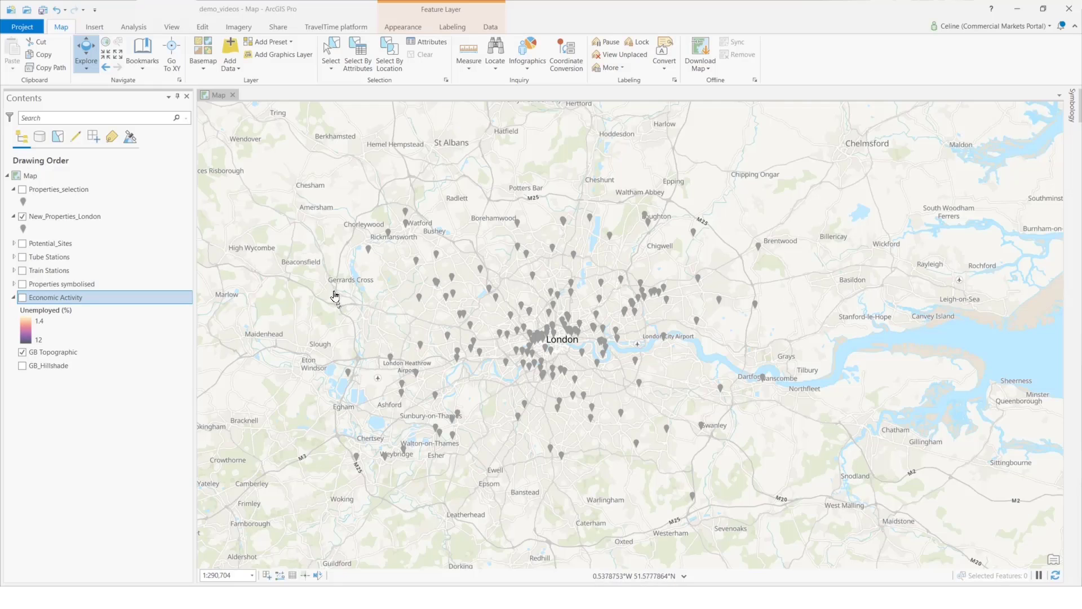
- Turn on the Economic Activity layer to display unemployment percentages beneath the London properties
click(22, 297)
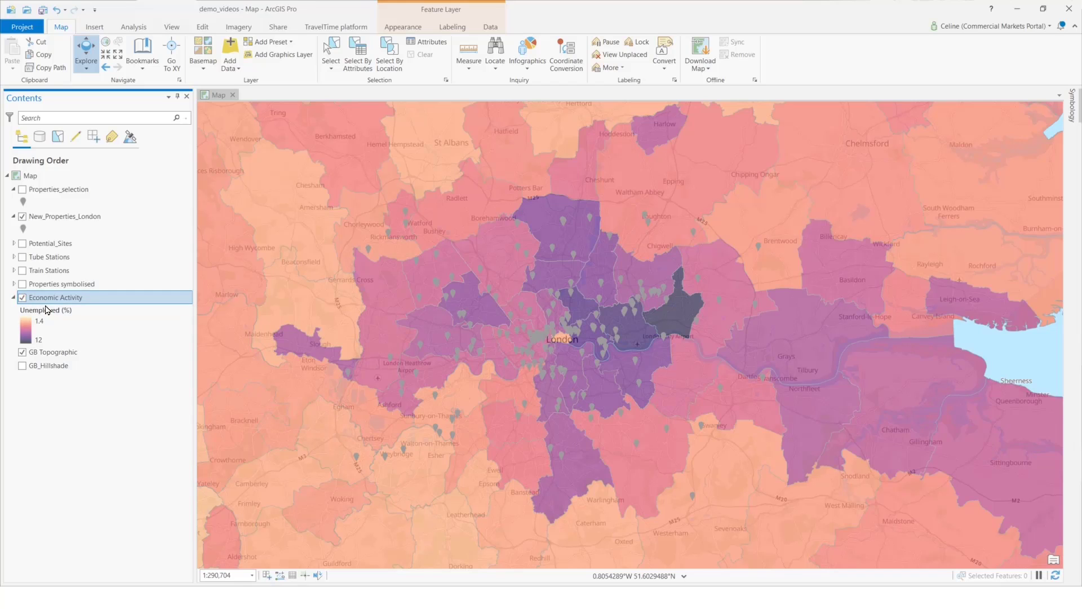
- Hide New_Properties_London and open the Economic Activity attribute table, making it shorter to leave more room for the map
click(22, 218)
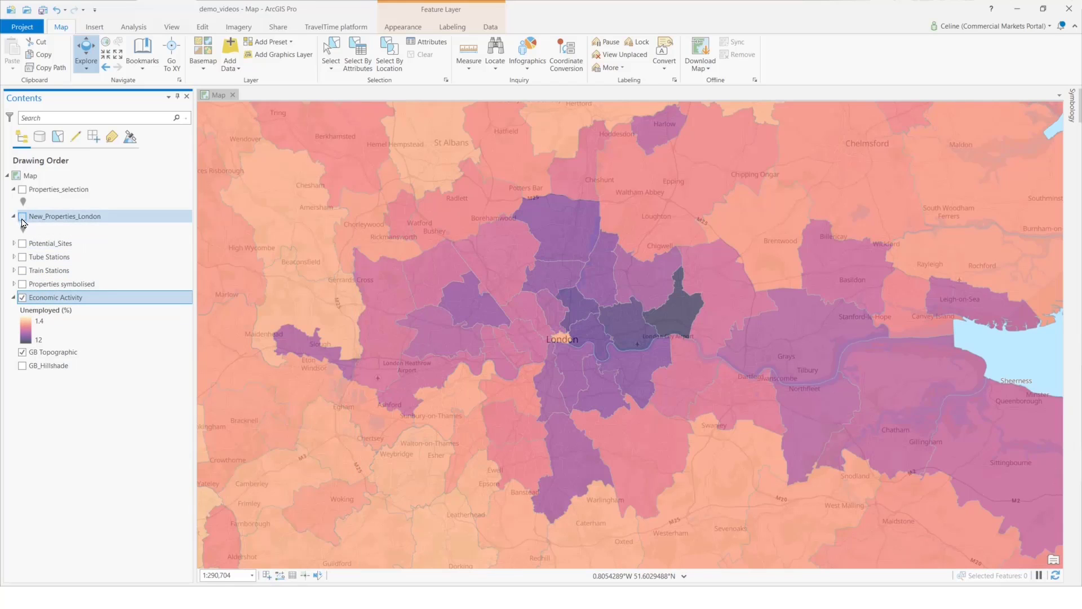
right_click(47, 303)
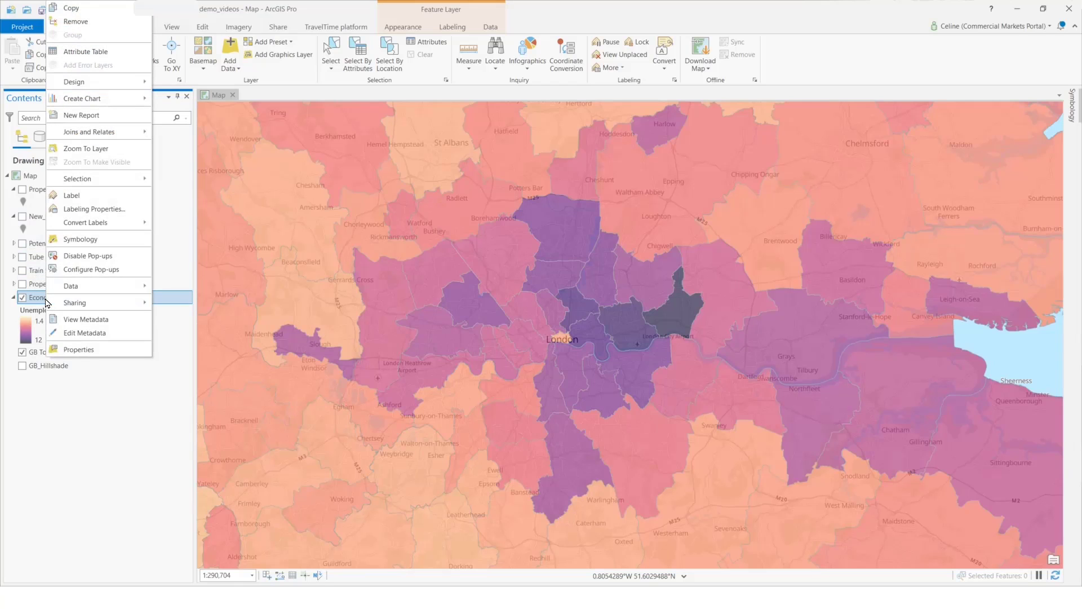
click(76, 51)
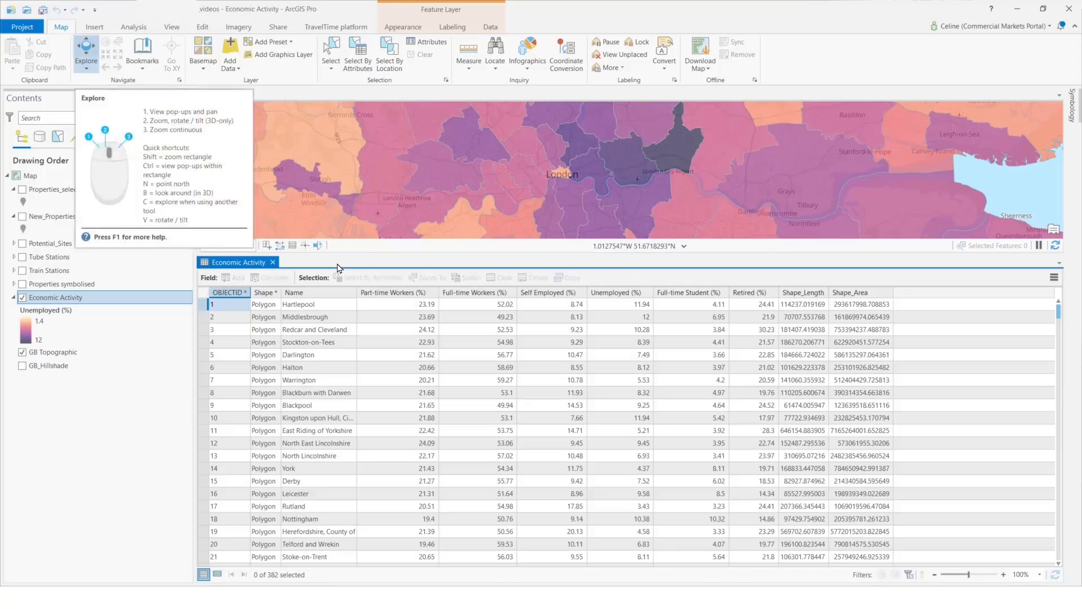
drag(496, 255, 499, 349)
drag(584, 256, 572, 281)
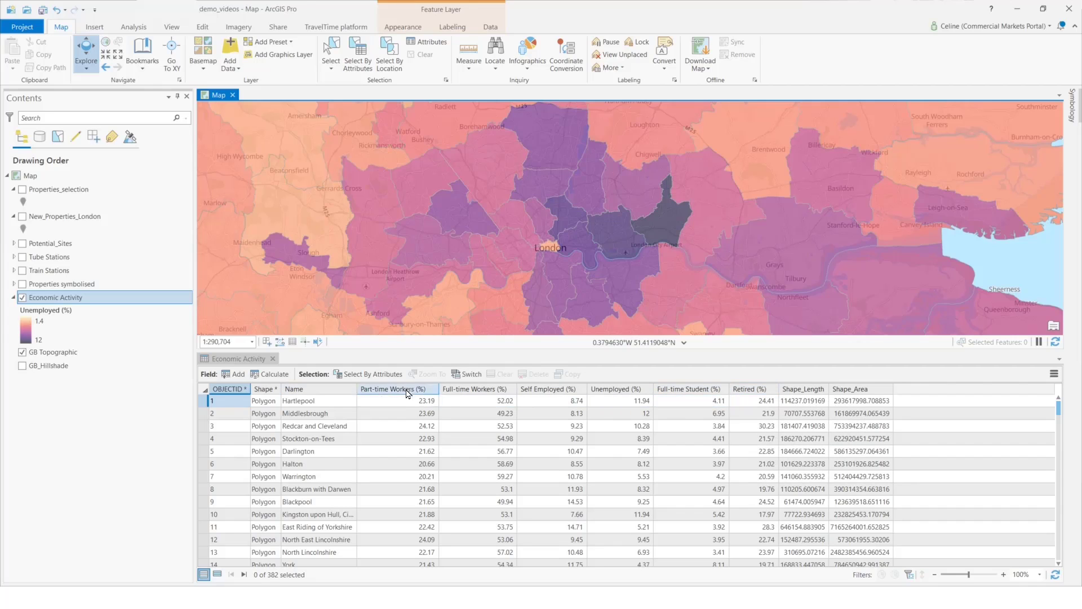
scroll(484, 272, down, 2)
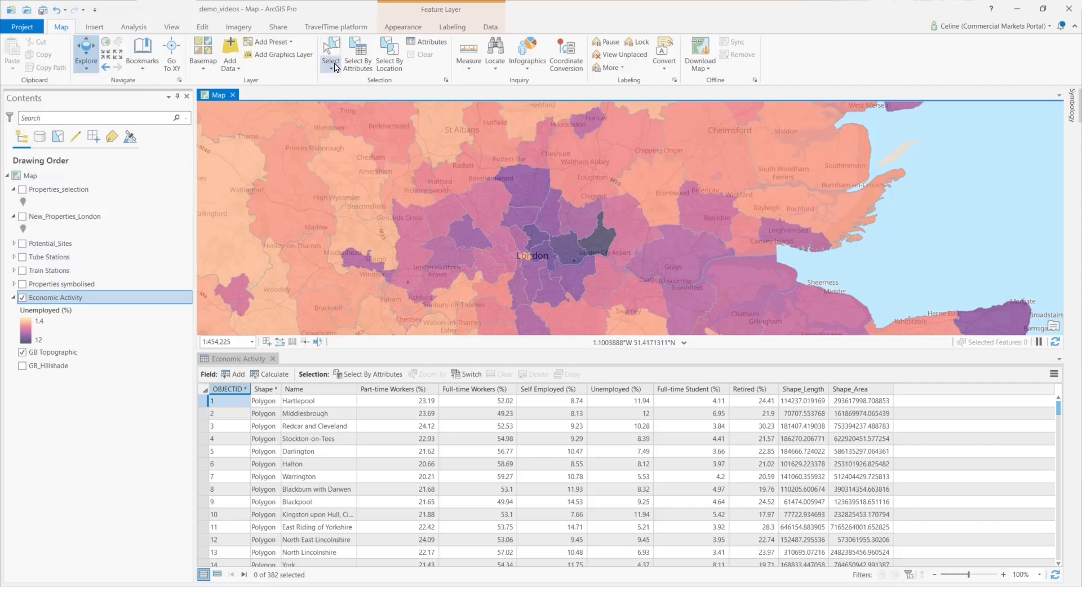
- Build a Select By Attributes expression on Economic Activity where Unemployed (%) is greater than or equal to 8
click(356, 61)
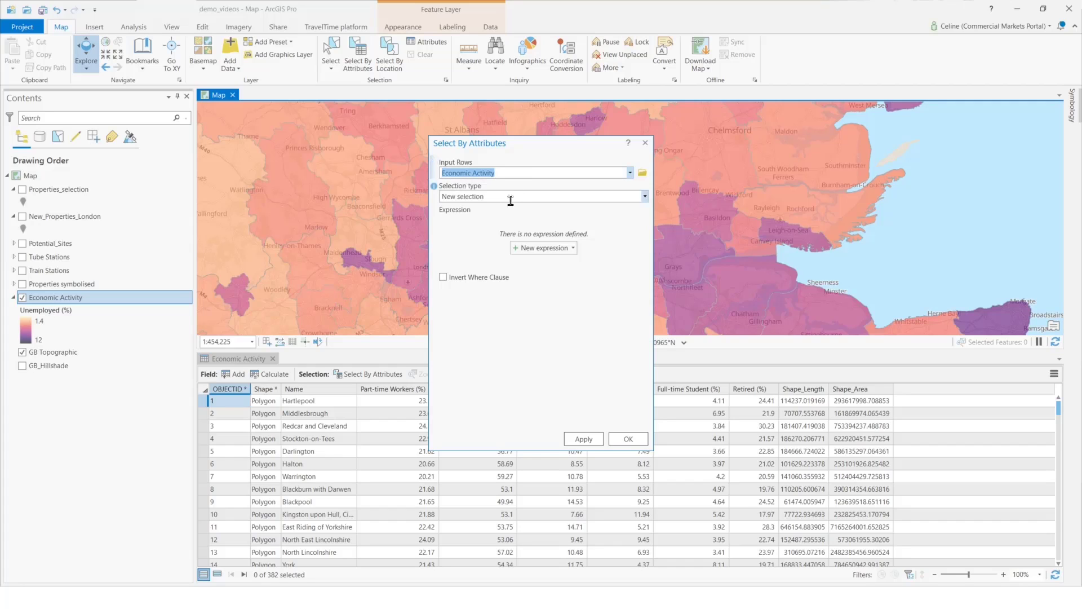
click(547, 247)
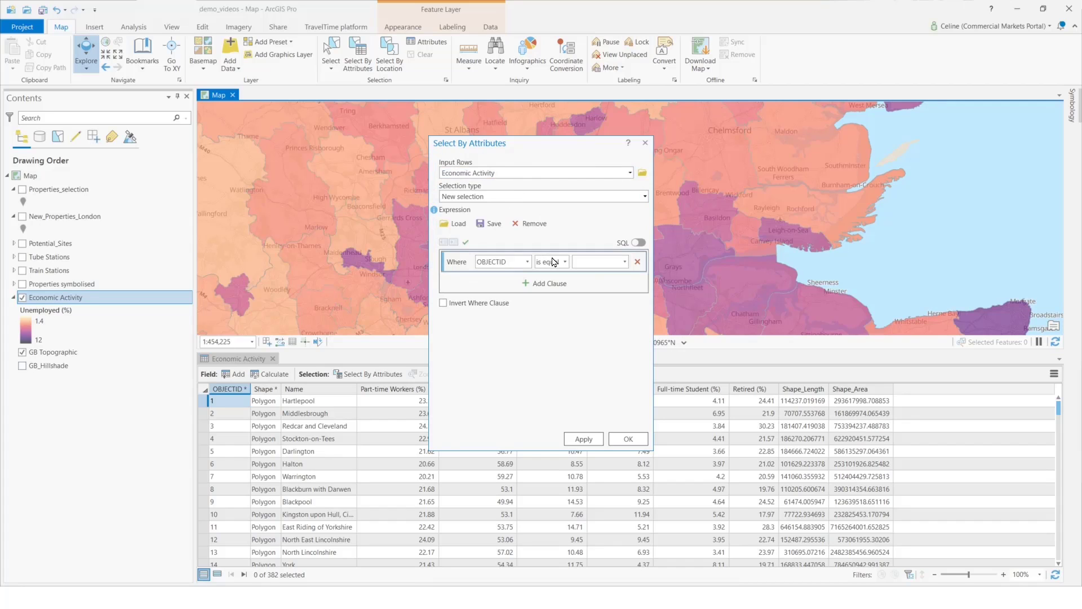
click(527, 262)
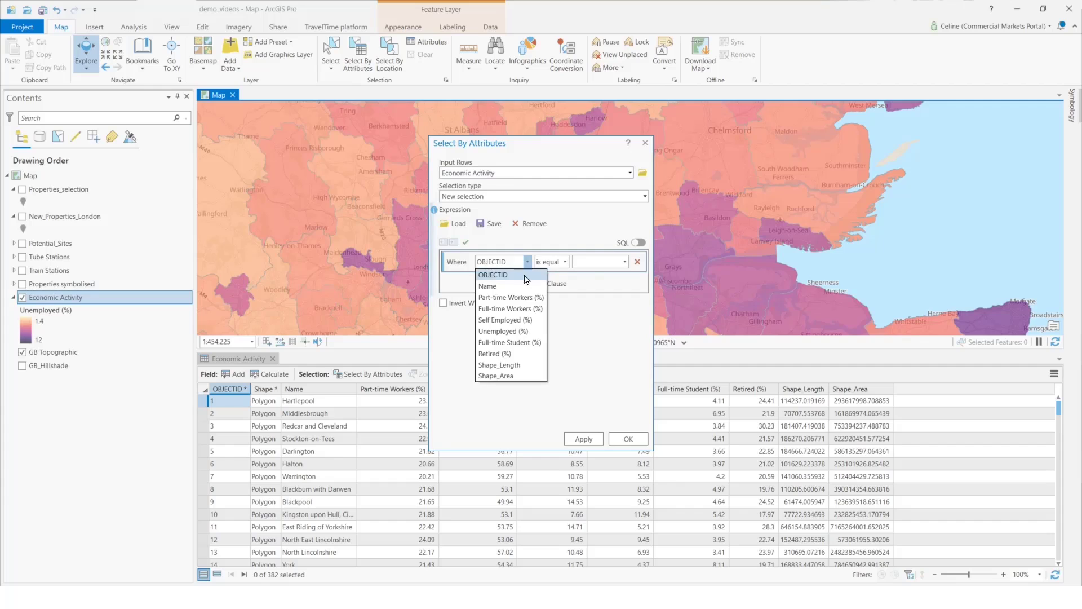
click(505, 330)
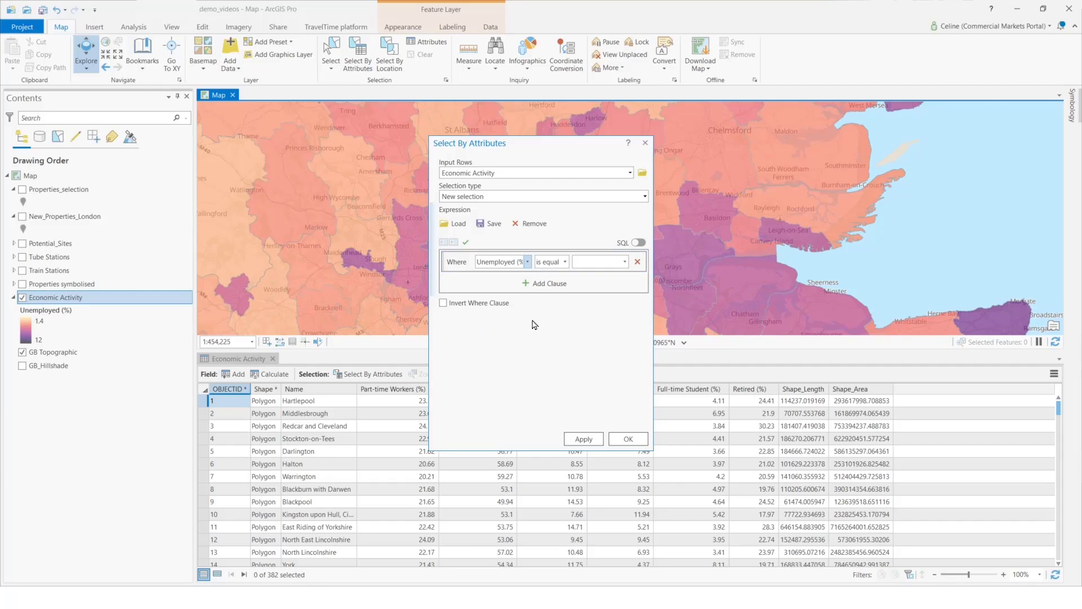
click(563, 262)
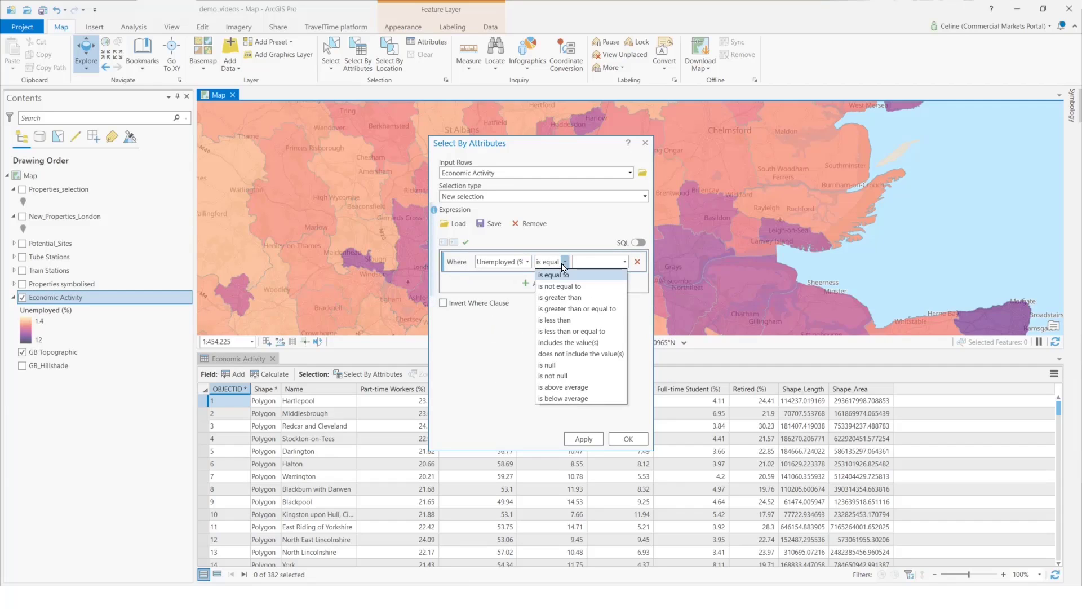
click(572, 309)
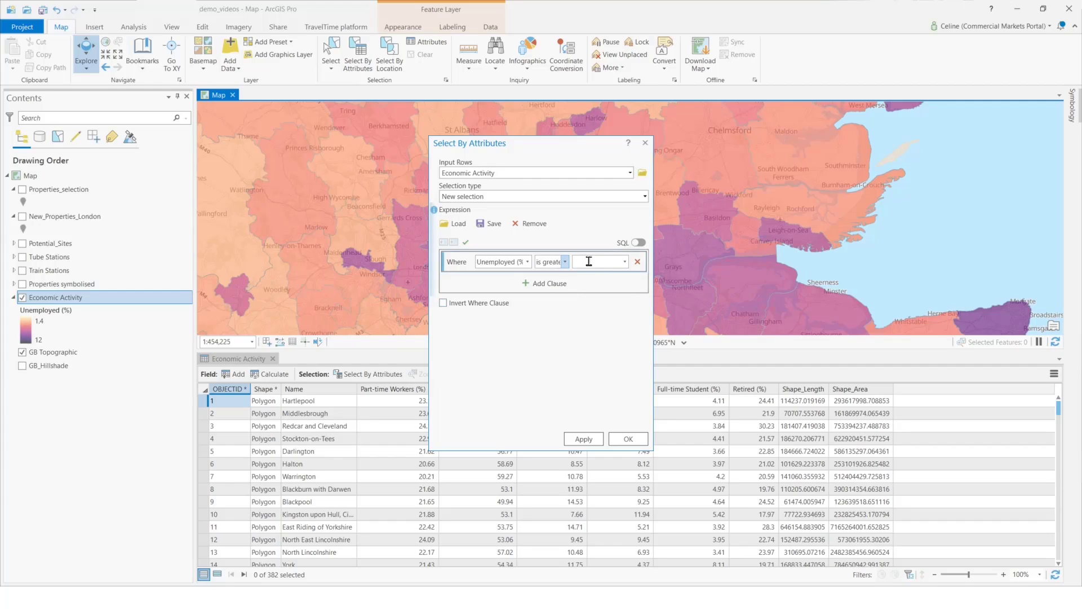
text(8.08)
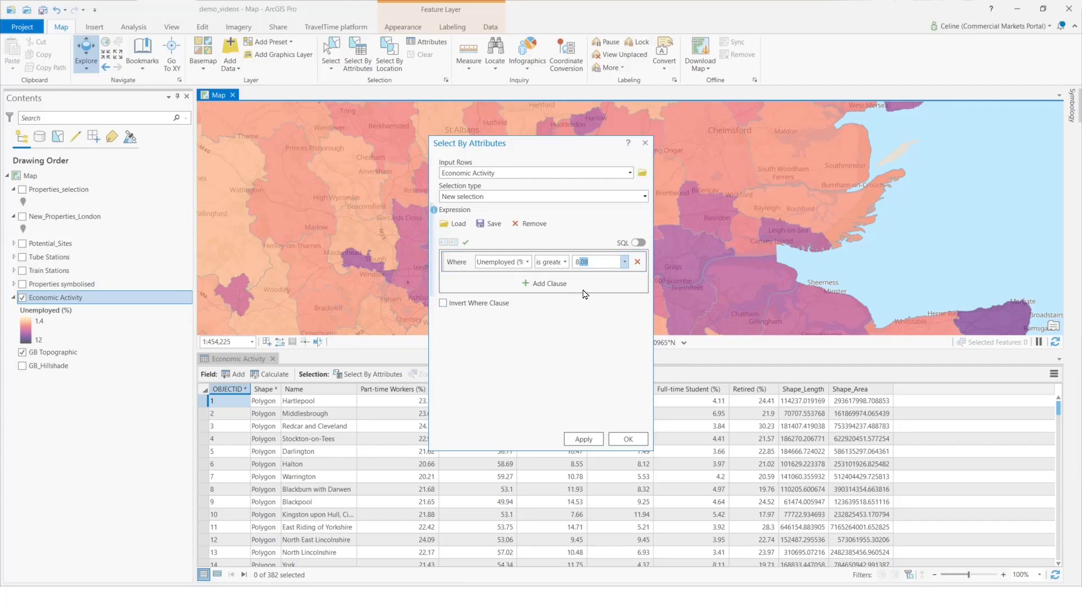
key(BackSpace)
key(BackSpace)
key(BackSpace)
- Check the selection expression as SQL, apply it and look over the selected local authorities around London
click(638, 243)
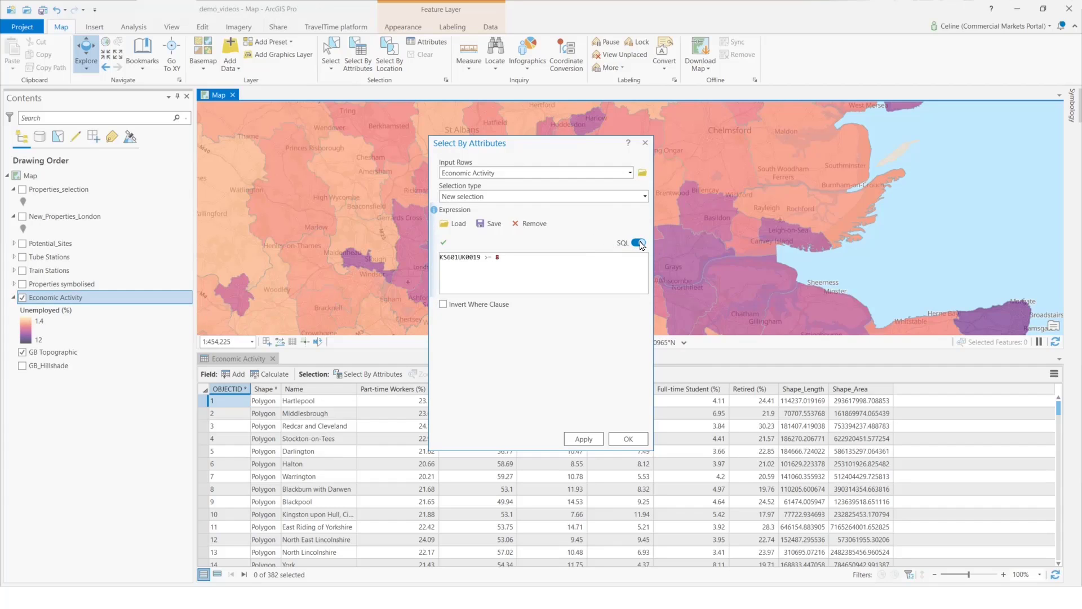
click(638, 243)
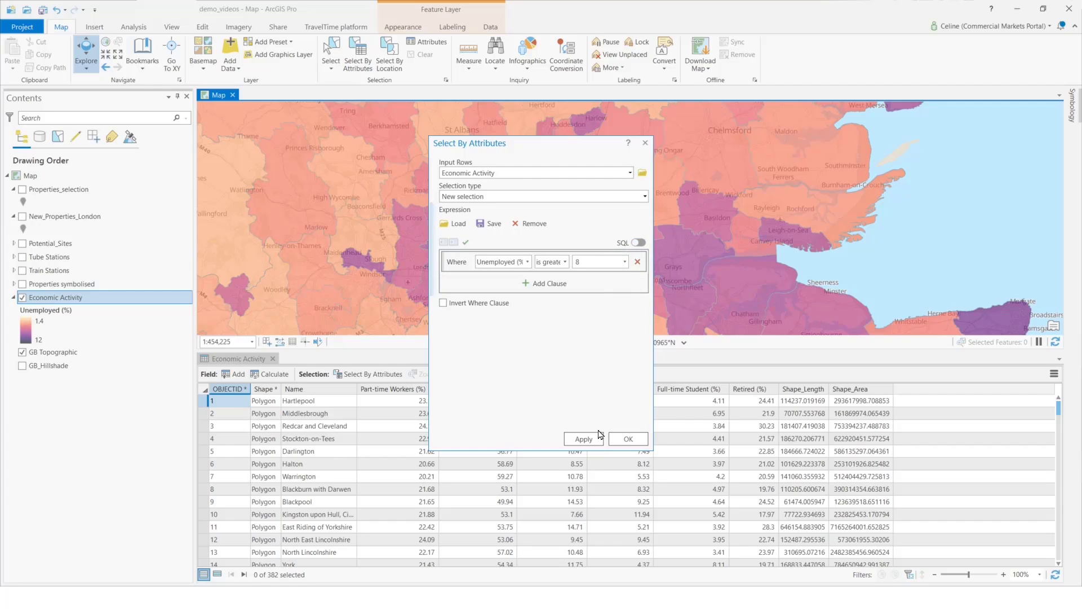
click(584, 439)
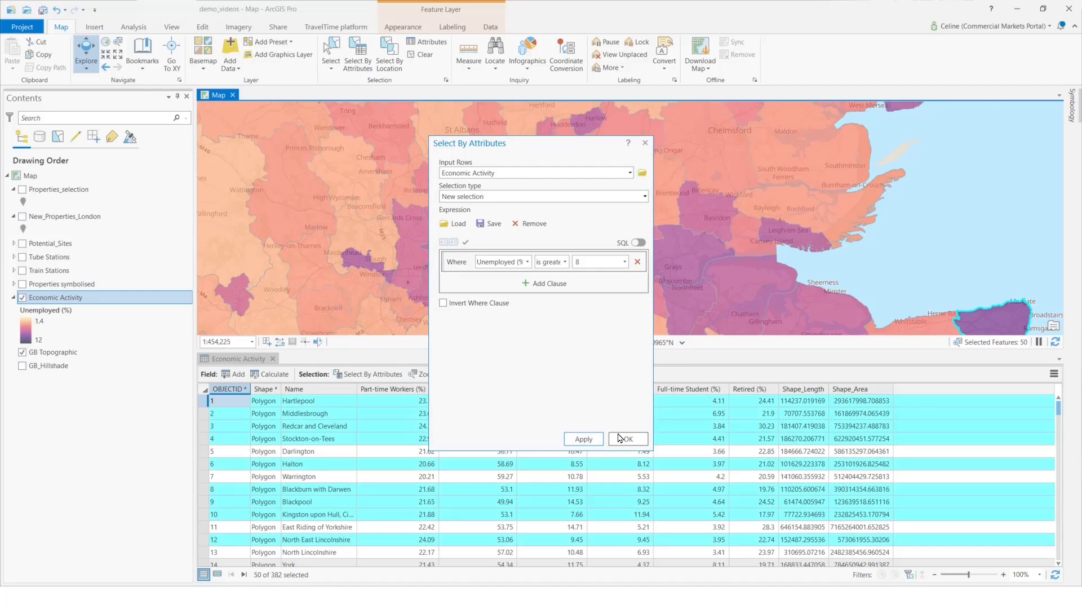
click(619, 438)
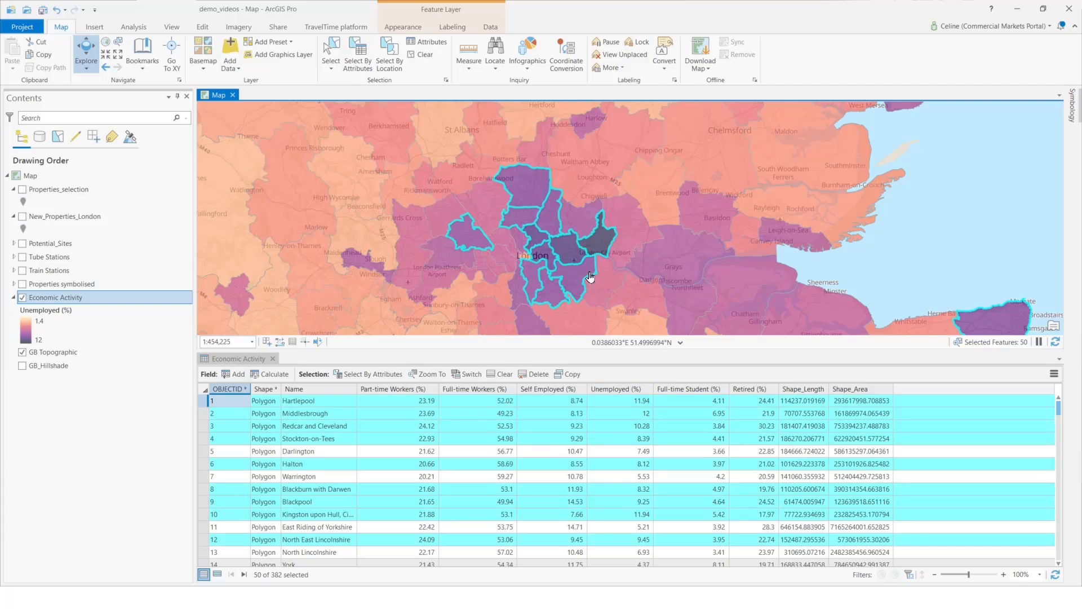
scroll(553, 260, up, 2)
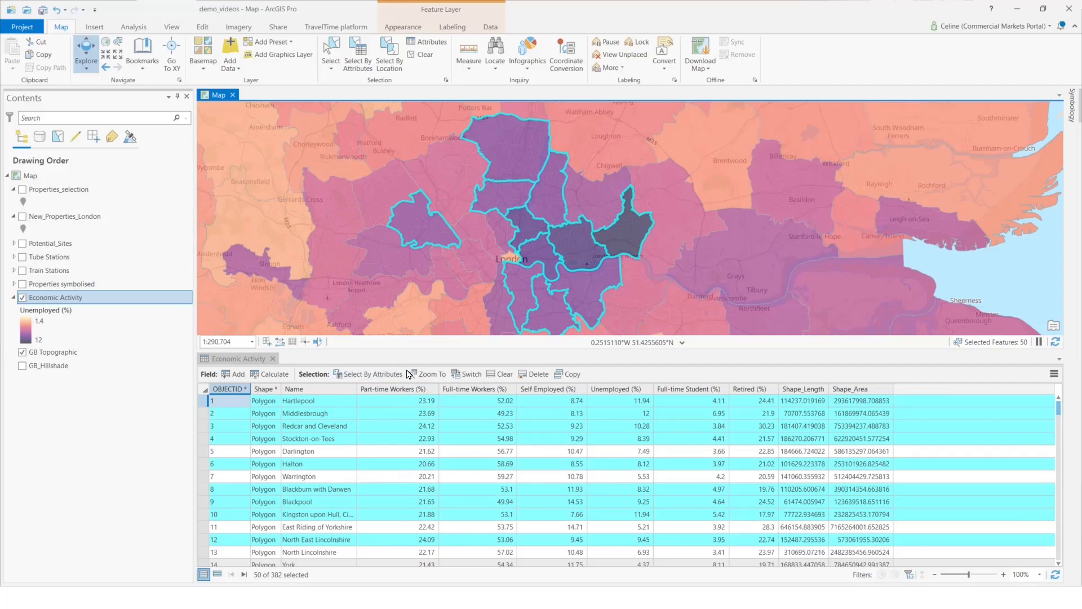
- Export the selected Economic Activity features to CBRE_demo_videos.gdb as Selected_local_authorities and hide the Economic Activity layer to view the export alone
right_click(151, 299)
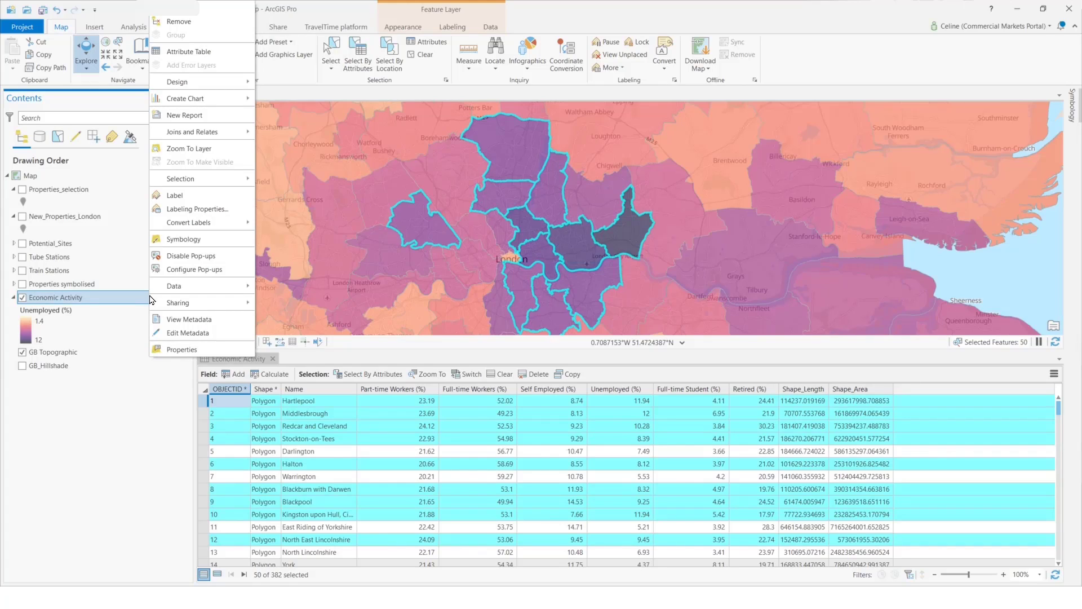
mouse_move(167, 289)
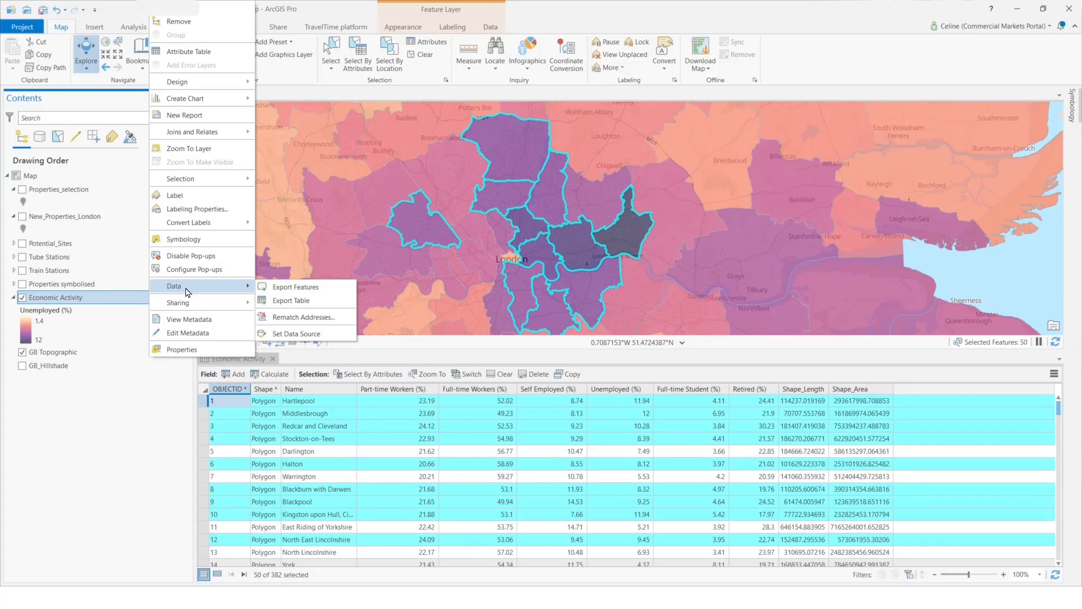
click(287, 287)
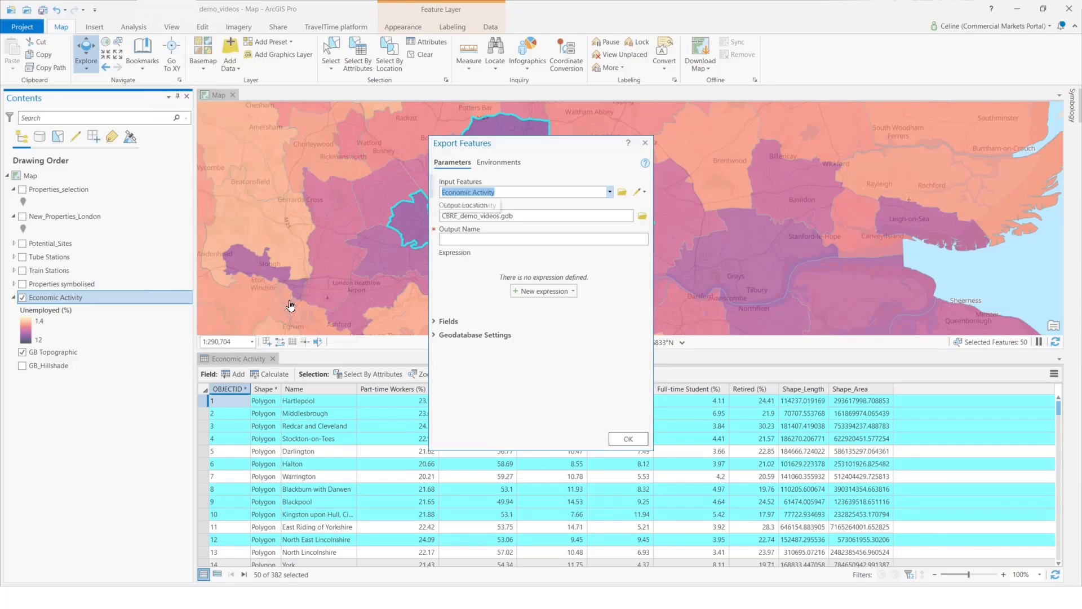
click(463, 238)
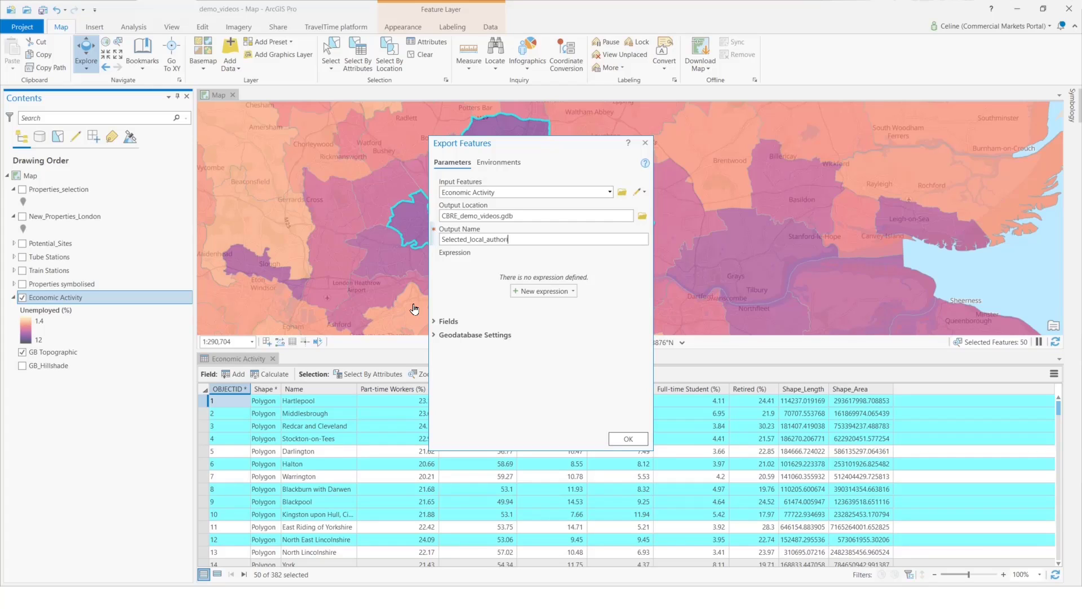
click(626, 438)
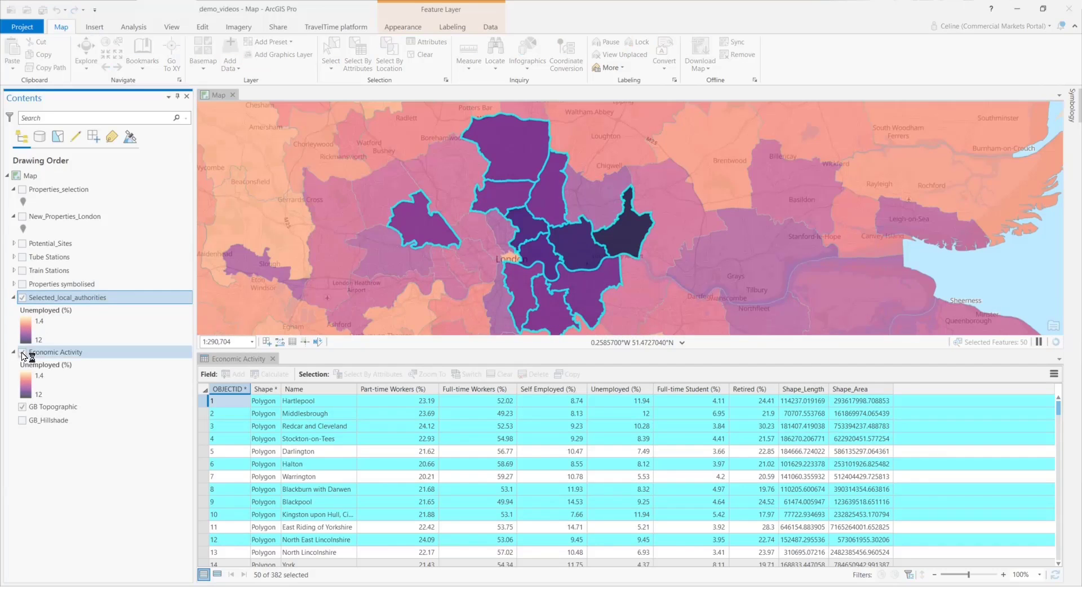
click(23, 352)
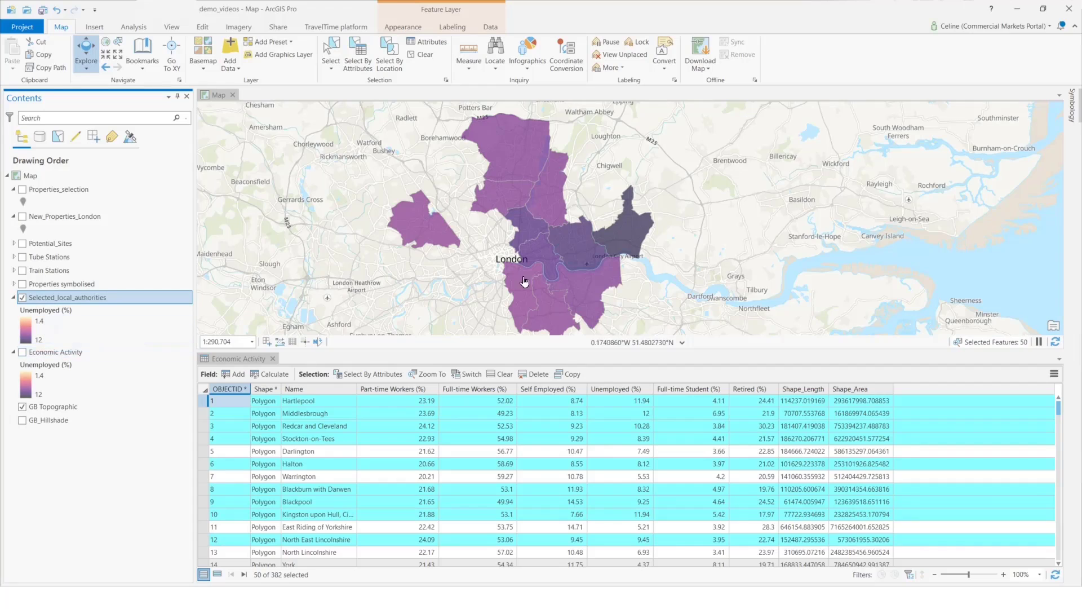
scroll(564, 219, down, 2)
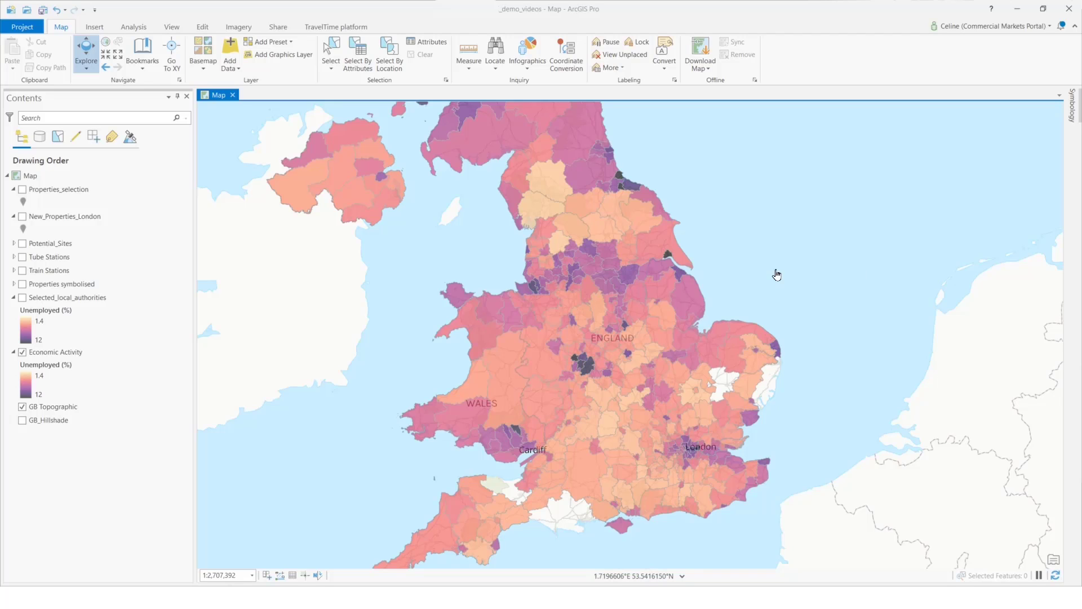
- Open the Economic Activity attribute table and generate the Statistics chart for the Unemployed (%) field
mouse_move(724, 252)
mouse_down()
mouse_move(694, 326)
mouse_move(707, 254)
mouse_up()
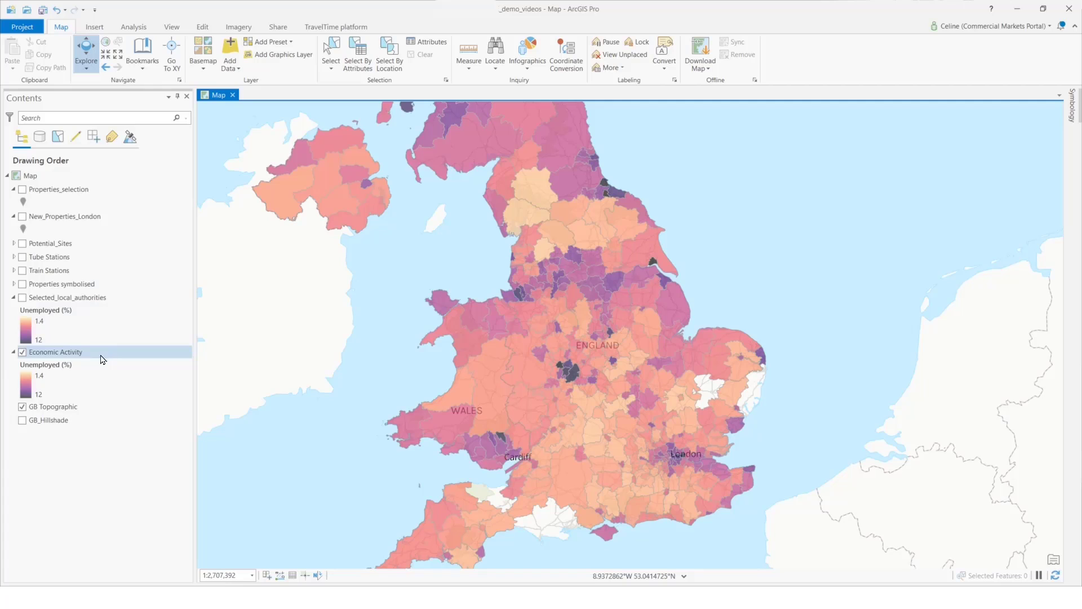
right_click(52, 356)
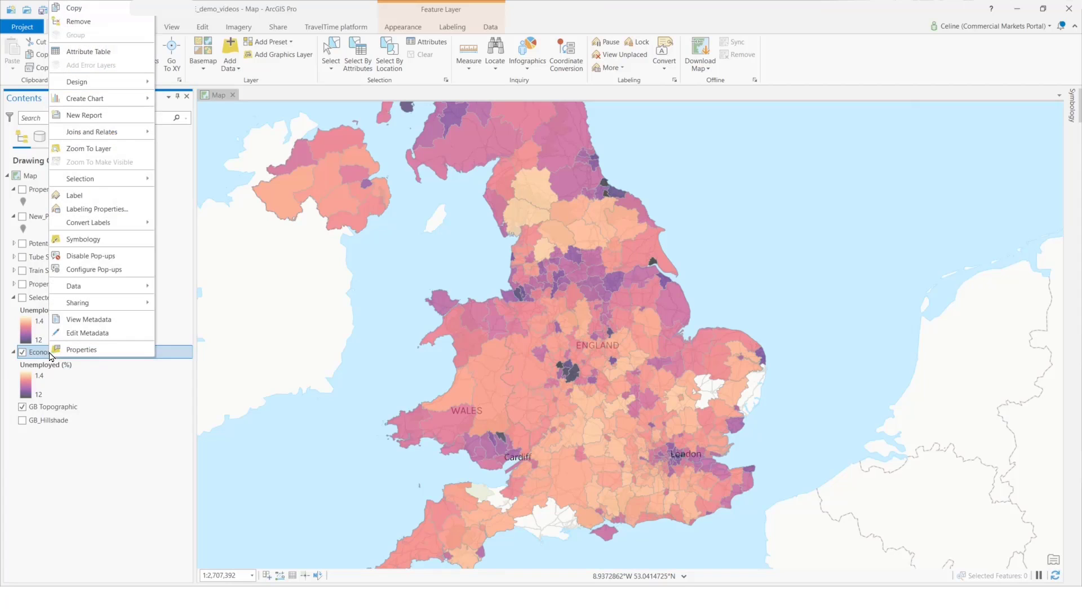
click(90, 52)
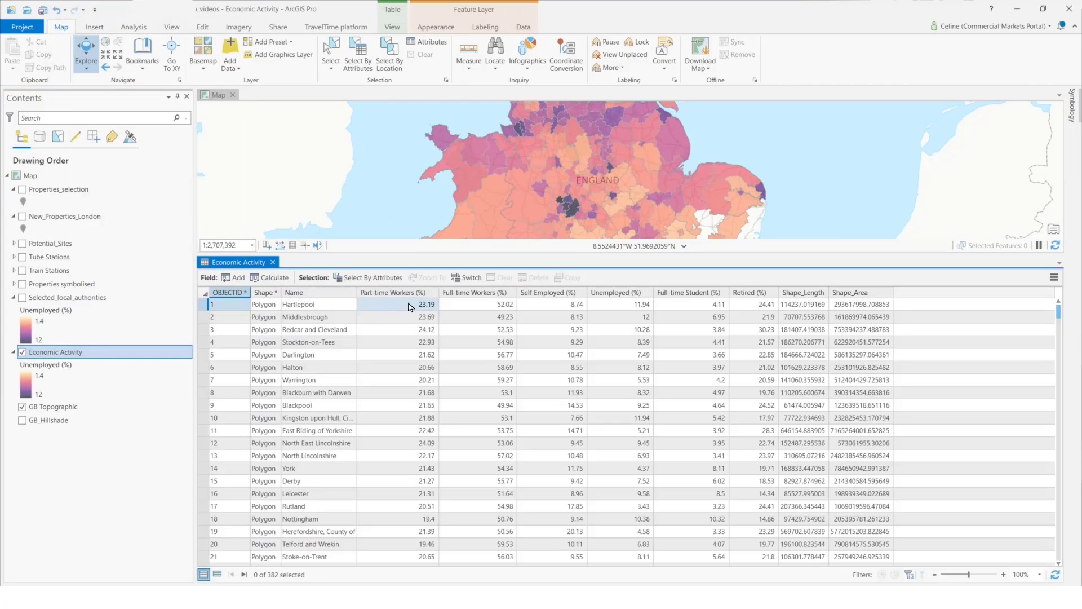
right_click(611, 294)
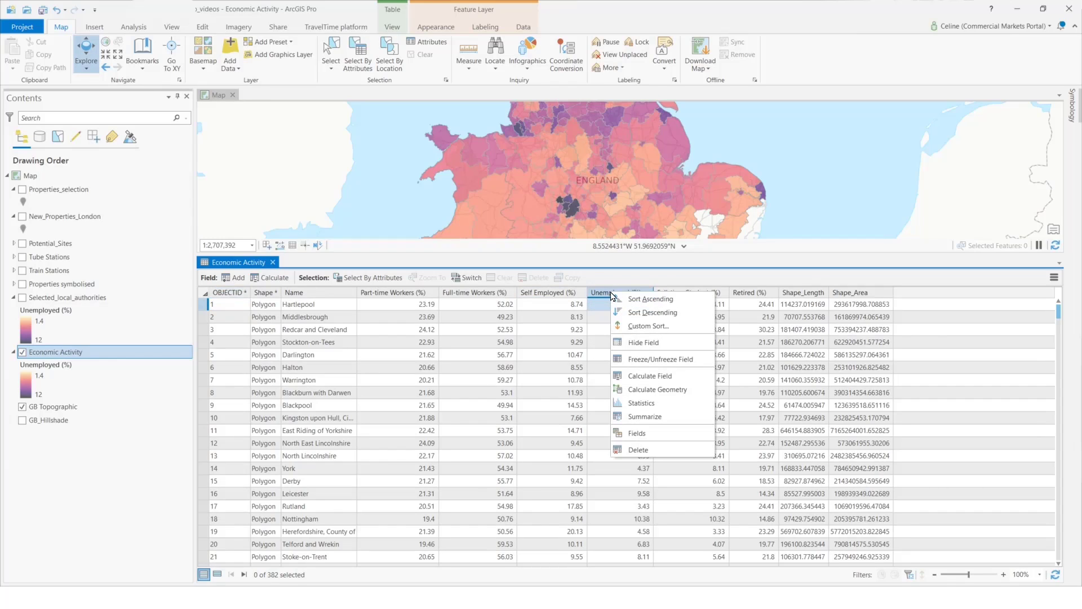
click(648, 408)
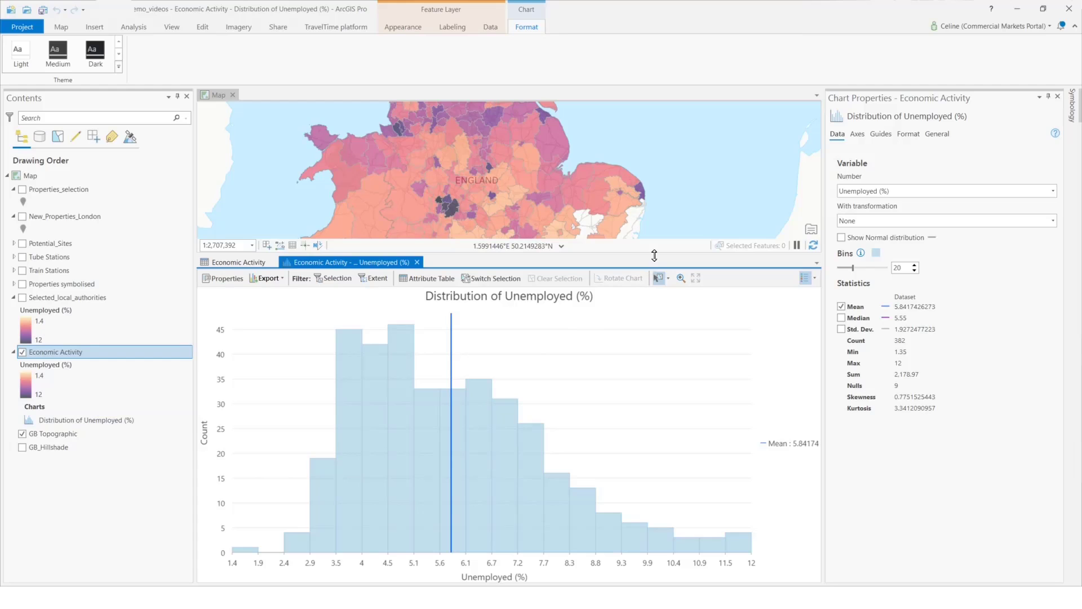
- Enlarge the map above the chart and examine the unemployment distribution's range and mean, showing the standard deviation briefly
drag(654, 255, 648, 340)
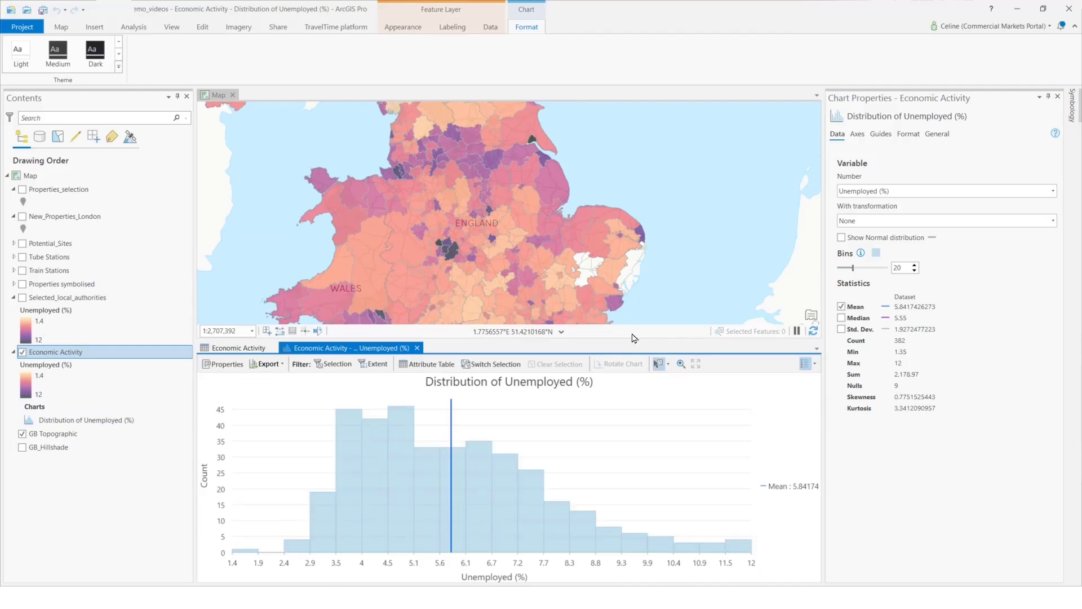
drag(553, 285, 606, 238)
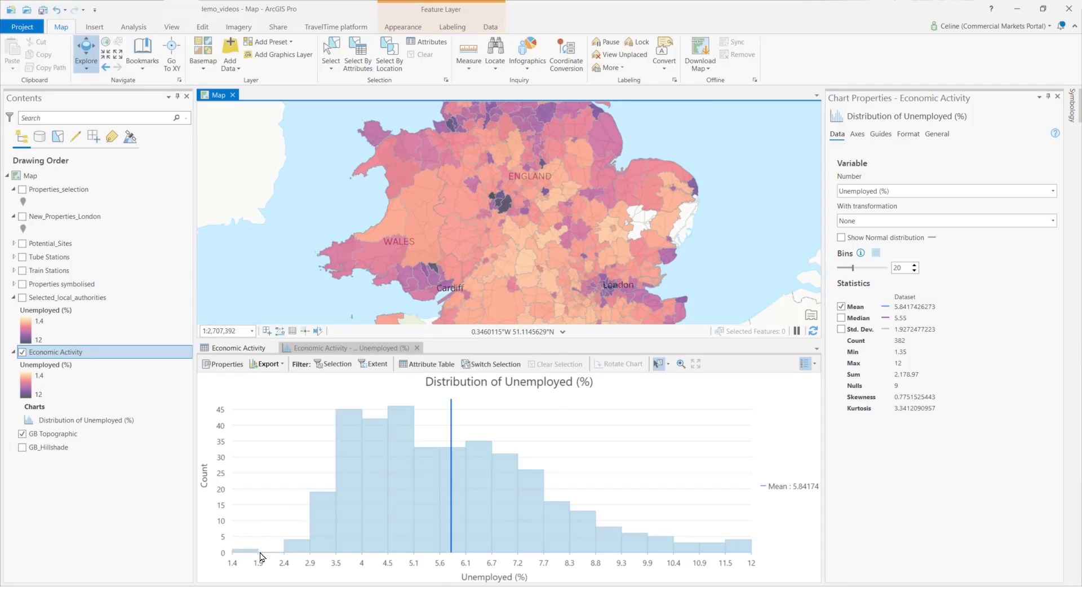
mouse_move(233, 550)
mouse_move(454, 406)
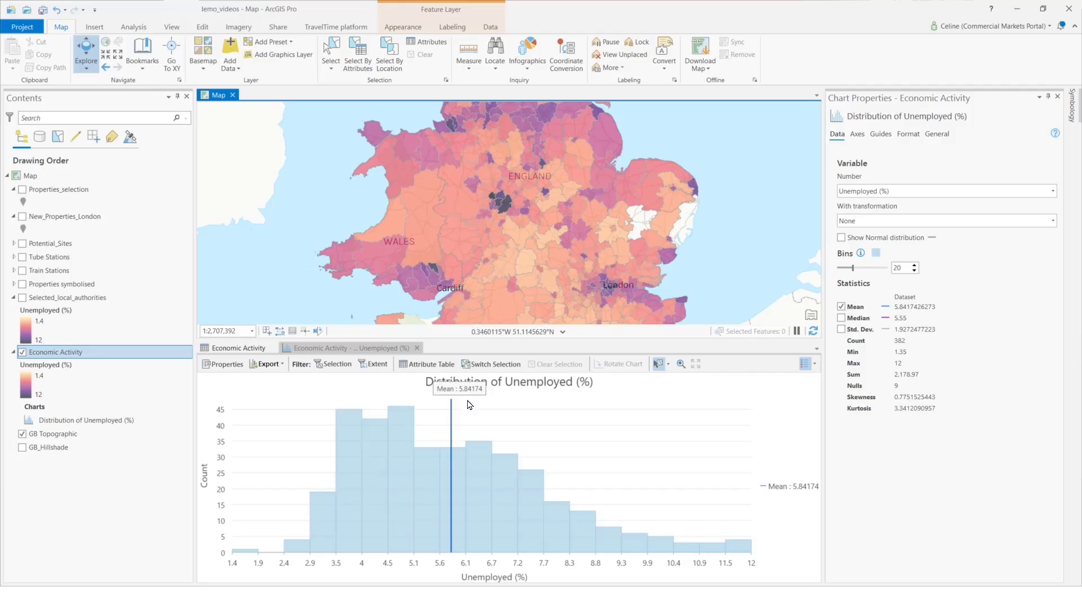
click(841, 330)
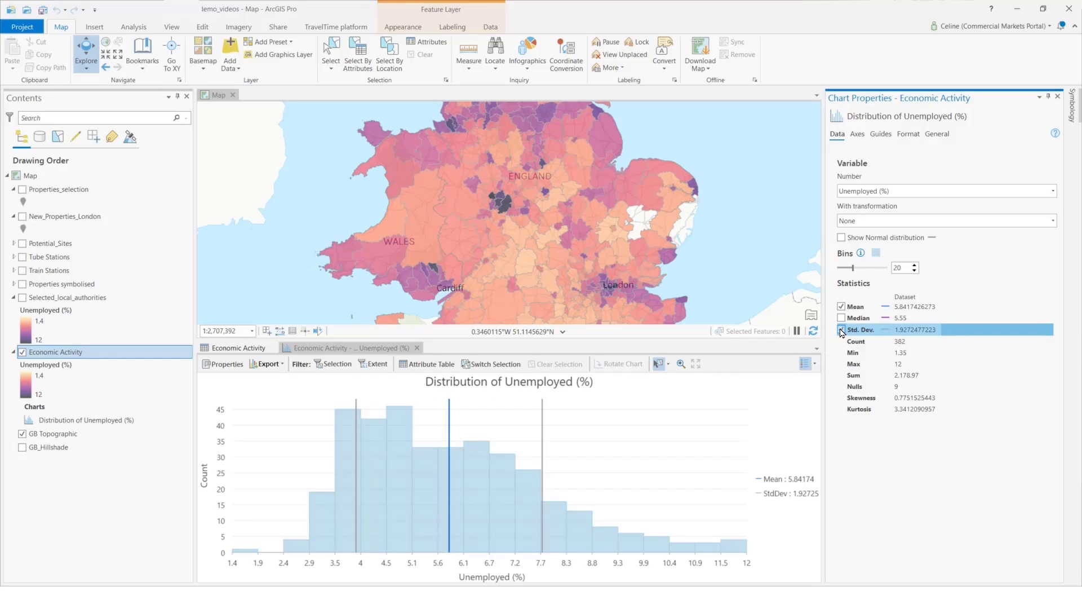
click(841, 330)
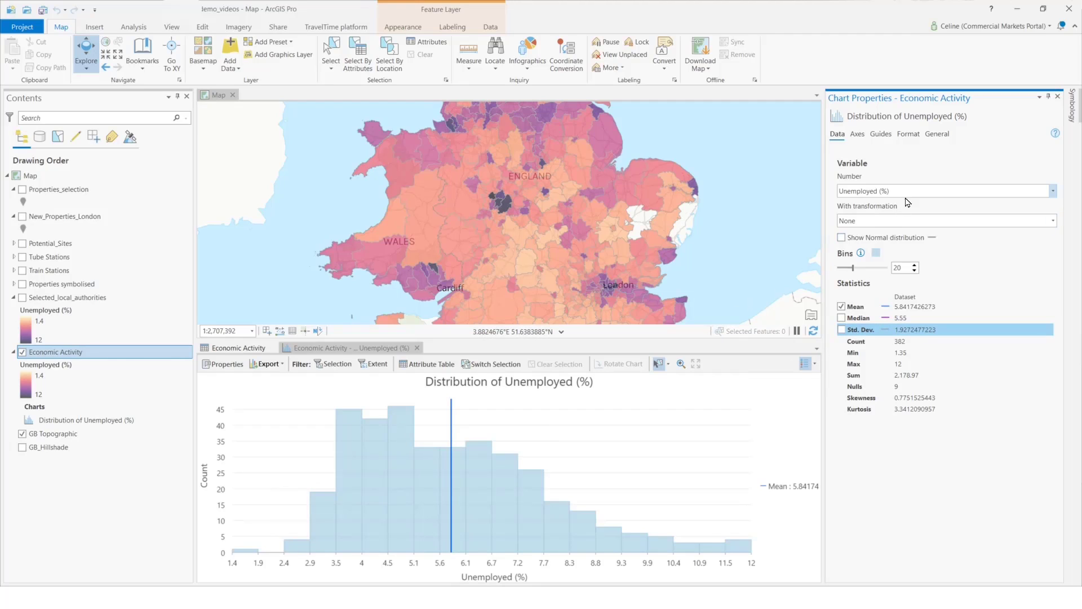
- Chart the distribution of Full-time Student (%) for Economic Activity and apply the Logarithmic transformation
click(923, 192)
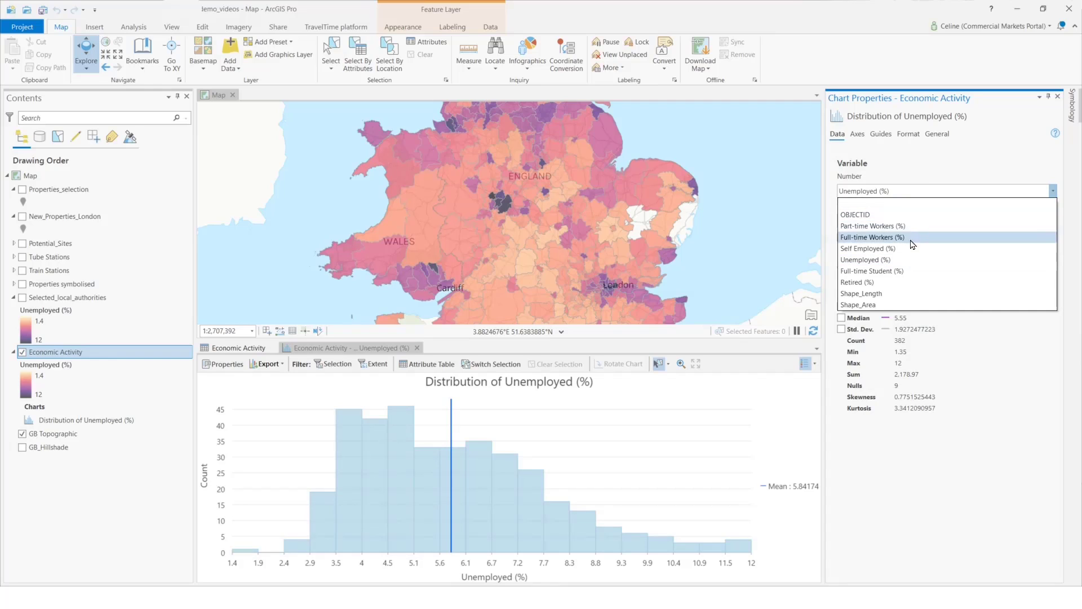
click(902, 272)
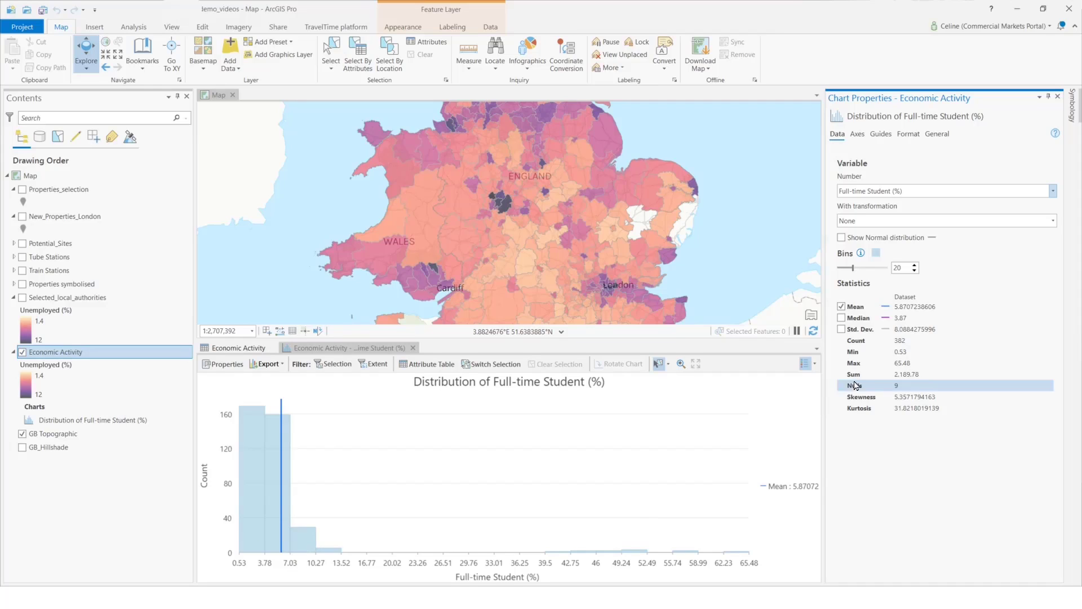
click(983, 220)
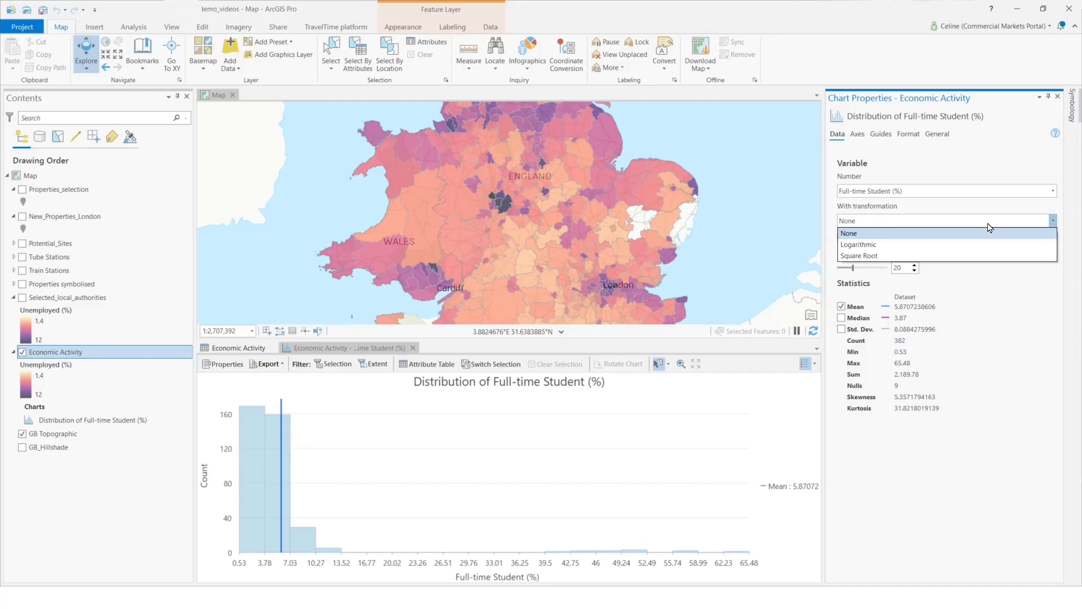
click(976, 245)
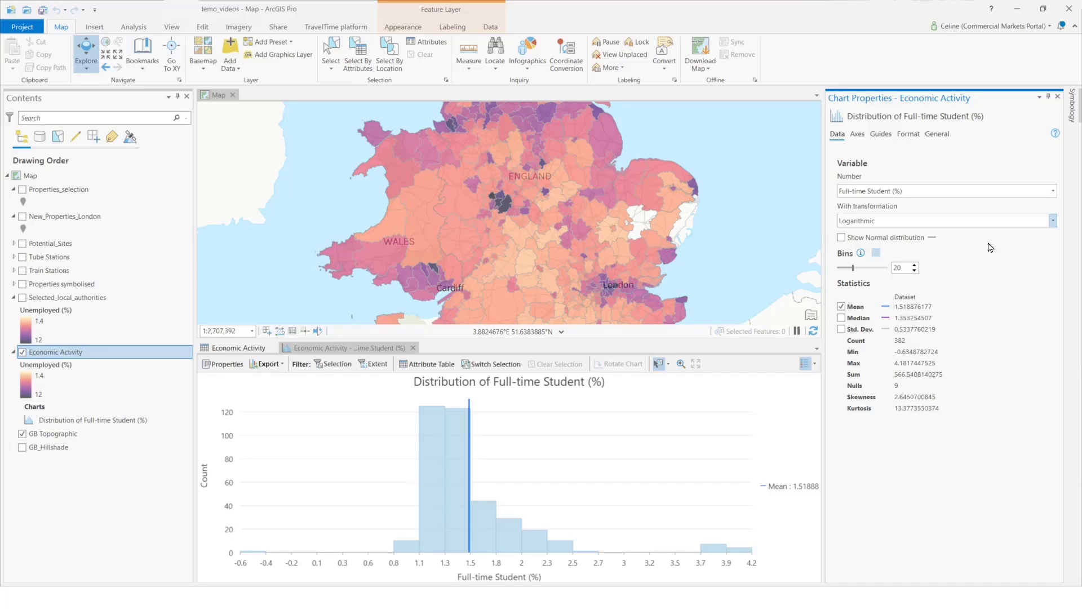
- Reset the chart's transformation to None and its number variable to Unemployed (%), with southeast England centred on the map
click(1052, 221)
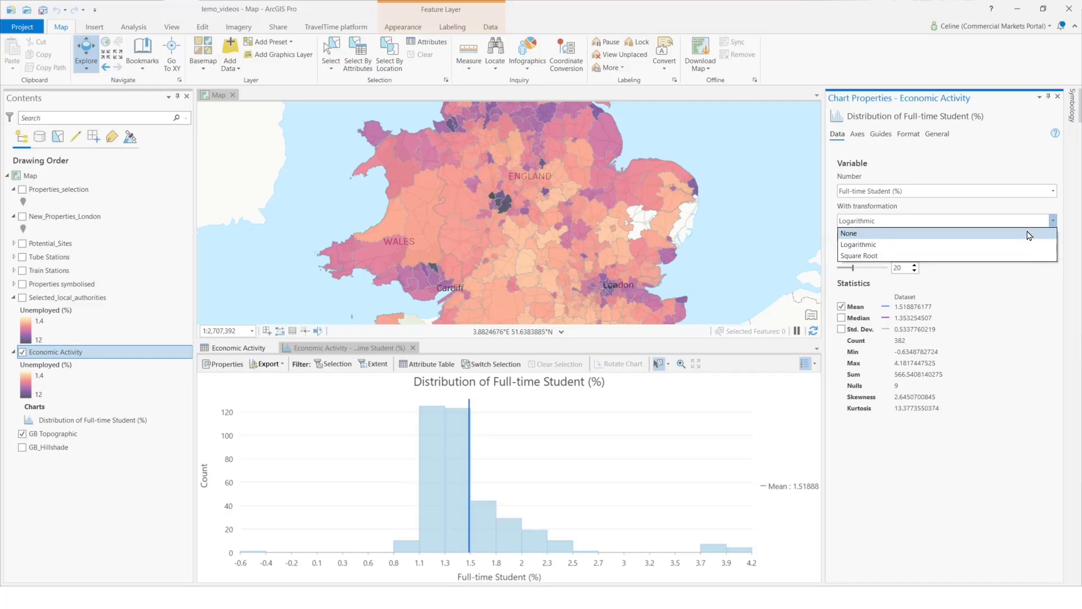
click(1032, 233)
click(1043, 193)
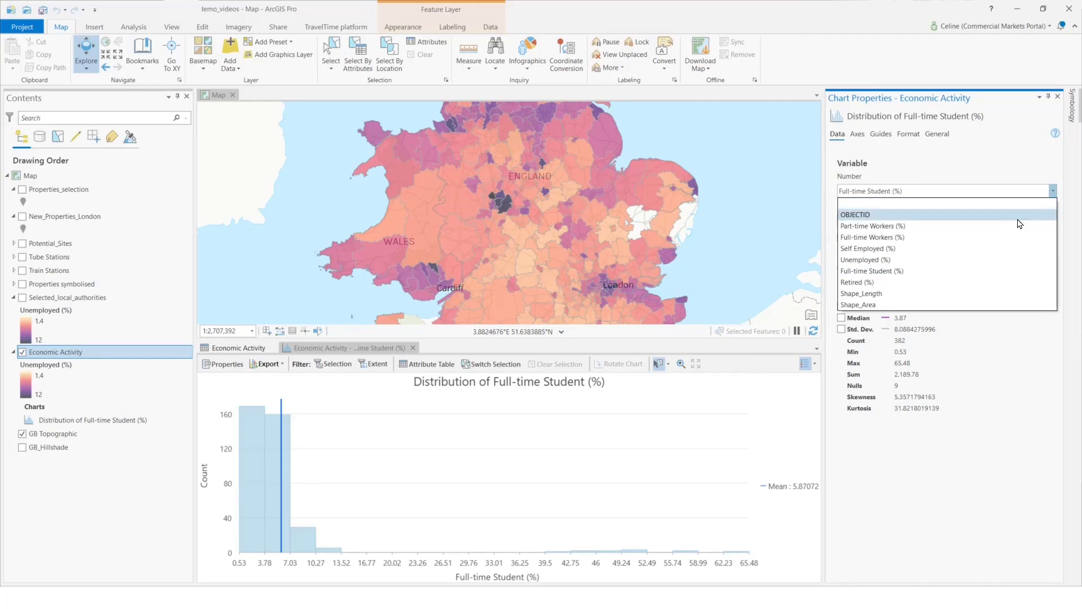
click(906, 261)
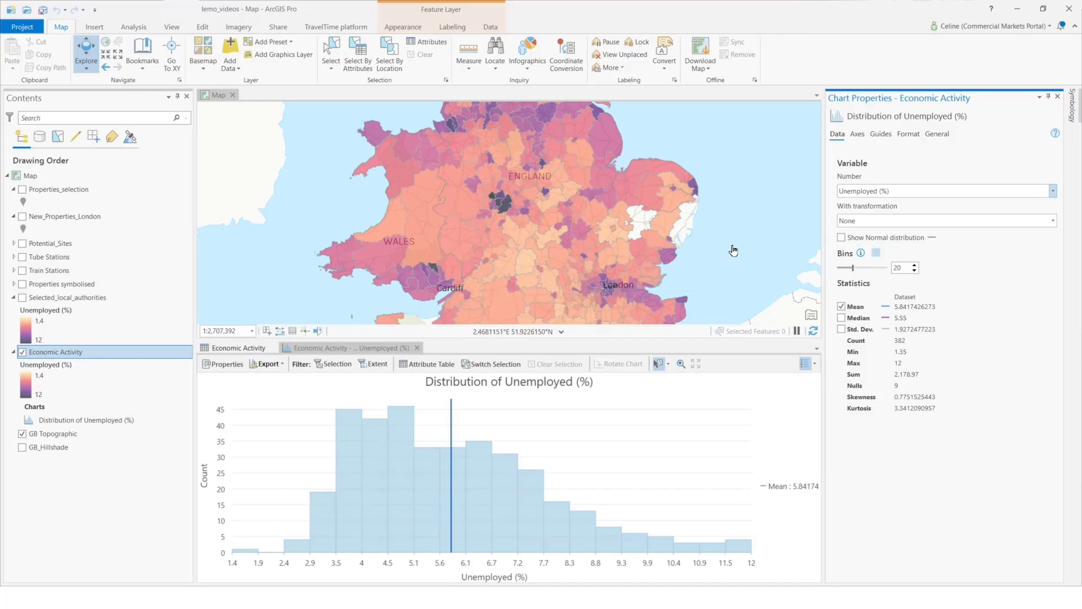
drag(676, 270, 590, 224)
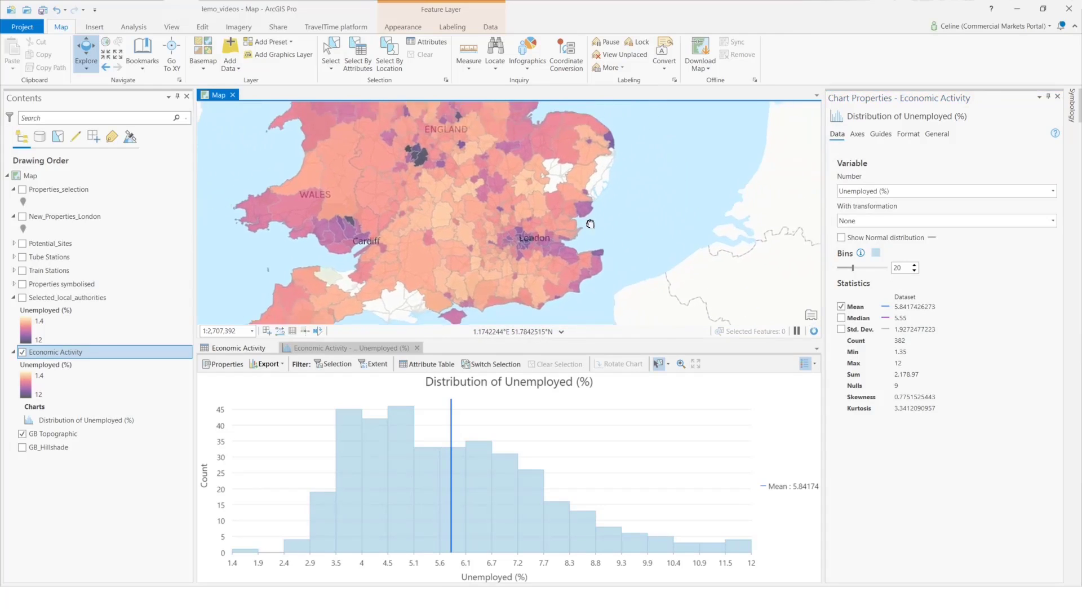